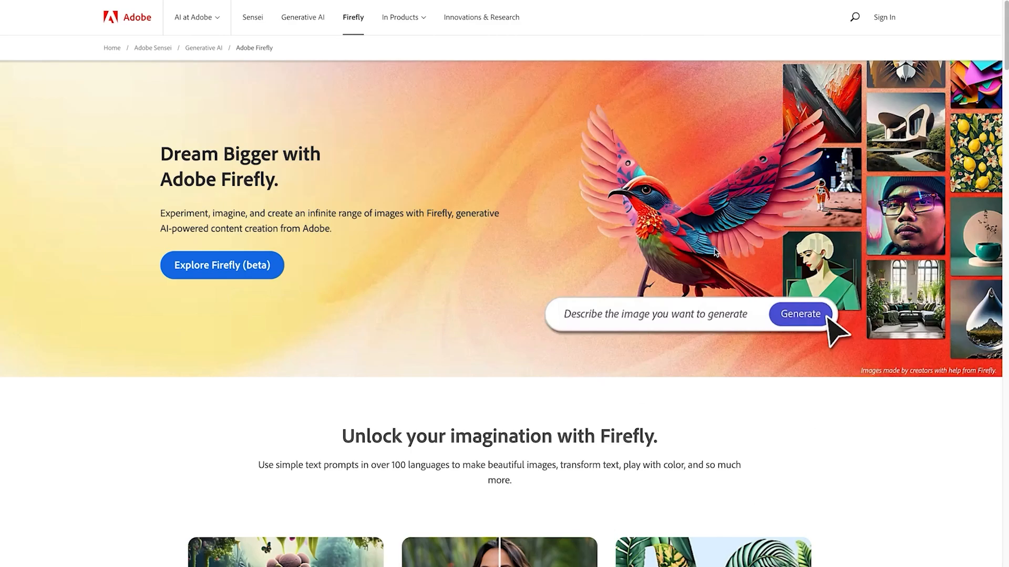
# Step: Open the Adobe Firefly (Beta) site from the product page and start the Text to image generator
pyautogui.click(228, 268)
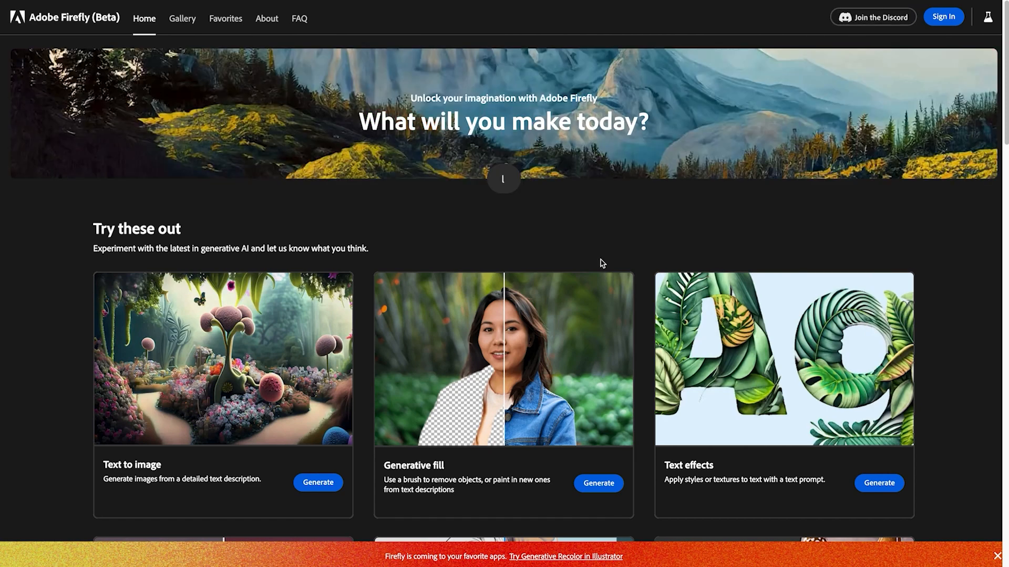
pyautogui.scroll(-3, 602, 263)
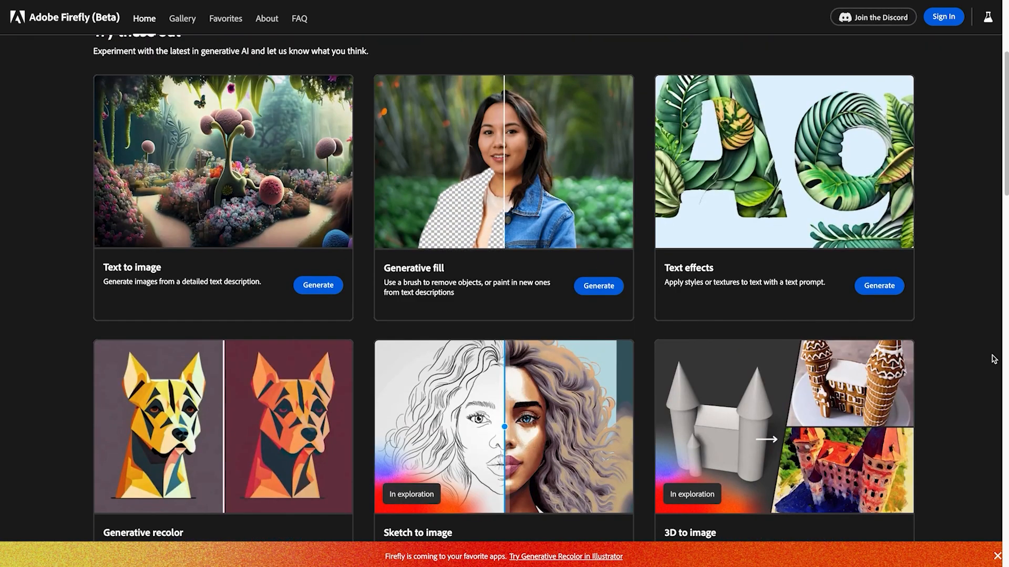
pyautogui.click(318, 284)
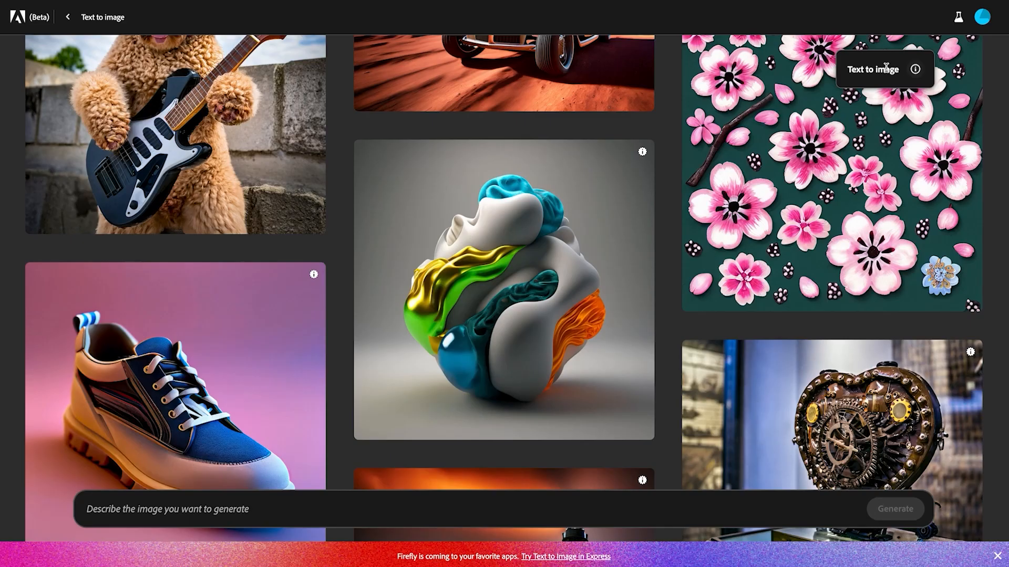
# Step: Browse the sample images and their prompts in the Text to image gallery
pyautogui.moveTo(526, 307)
pyautogui.scroll(-1, 527, 309)
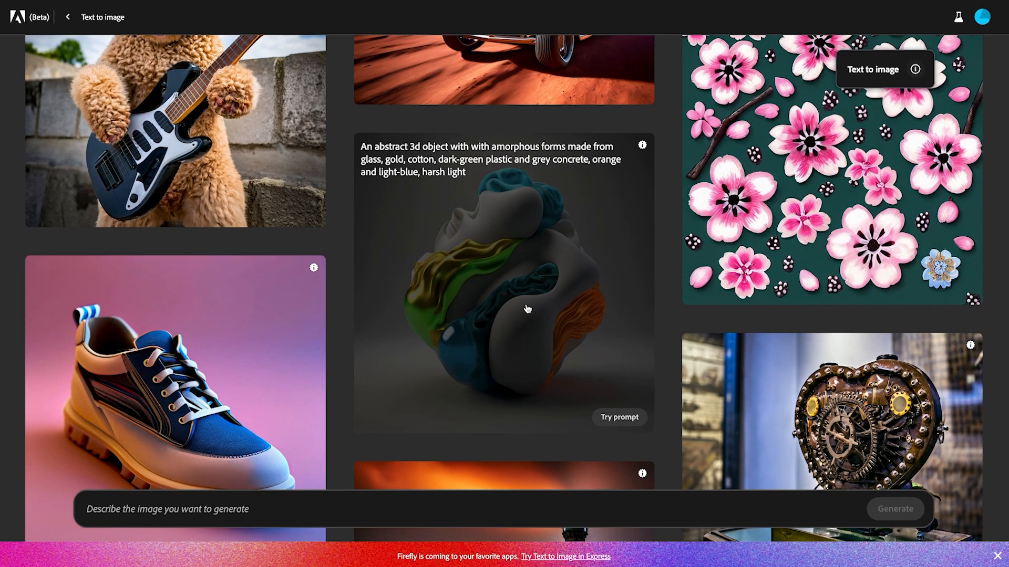
pyautogui.scroll(-4, 527, 309)
pyautogui.scroll(-6, 528, 309)
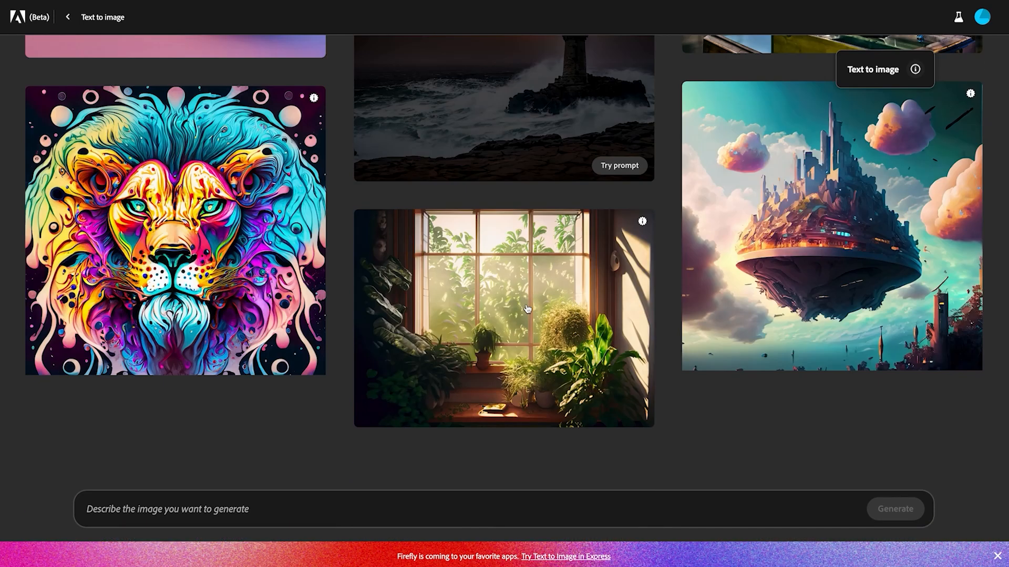
pyautogui.scroll(-1, 527, 309)
pyautogui.scroll(-4, 527, 309)
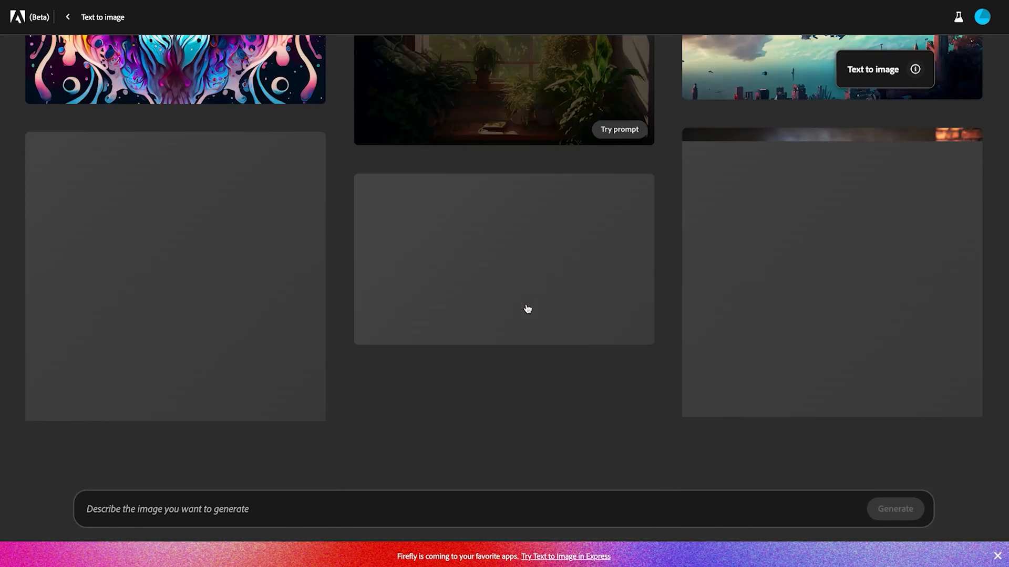
pyautogui.scroll(-5, 527, 309)
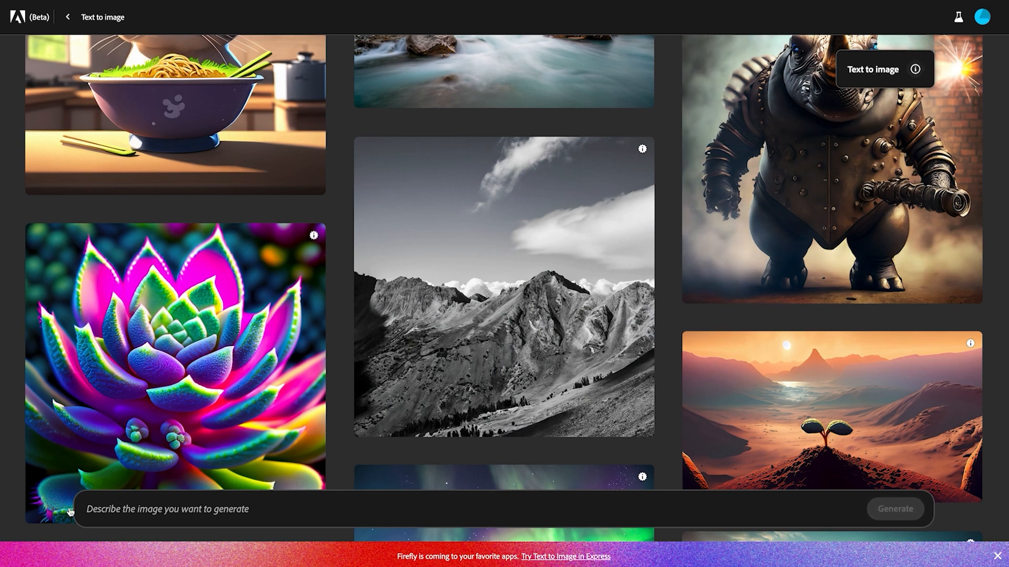
# Step: Generate images from the prompt "cinematic lighting of tree with a wolf looking at the moon" in the Widescreen (16:9) aspect ratio
pyautogui.click(155, 510)
pyautogui.write('cinematic lighting of tree with a wolf looking at the moon')
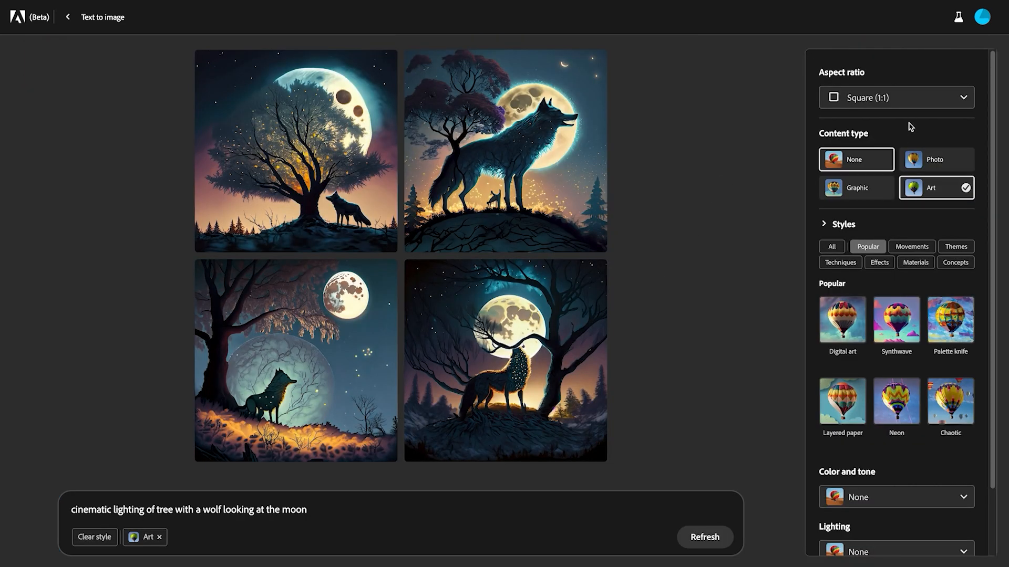
pyautogui.click(925, 106)
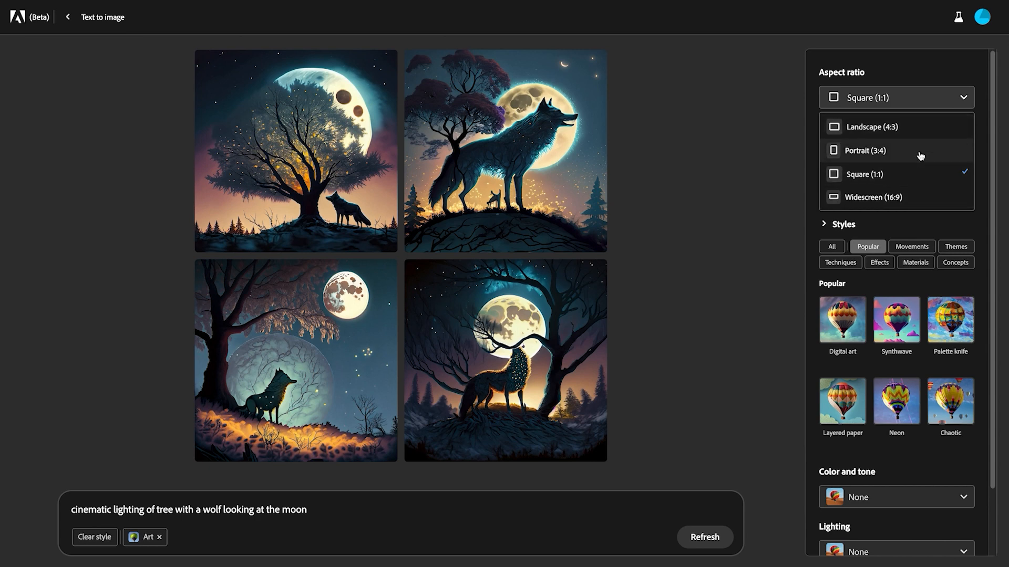
pyautogui.click(901, 197)
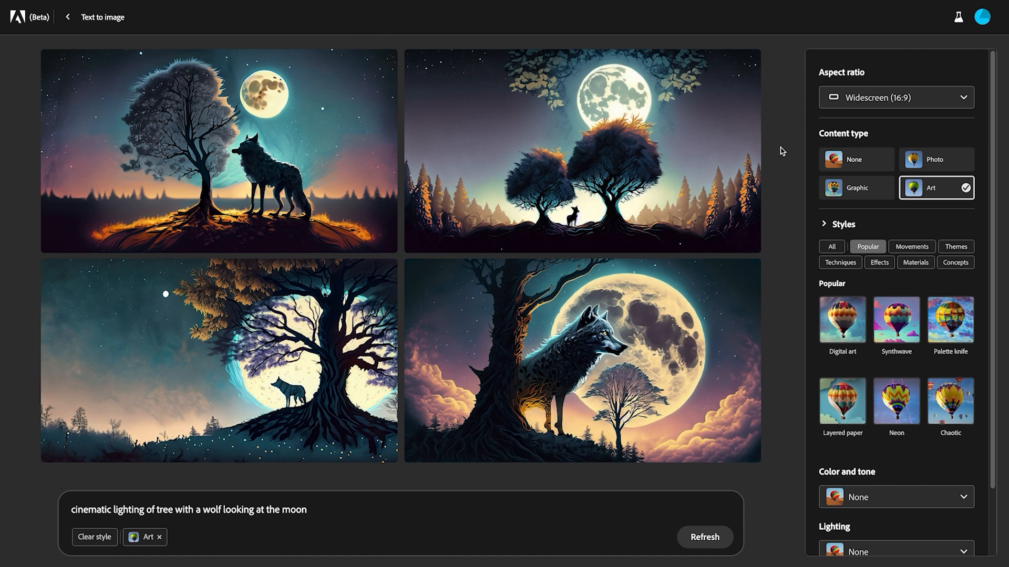
pyautogui.moveTo(667, 99)
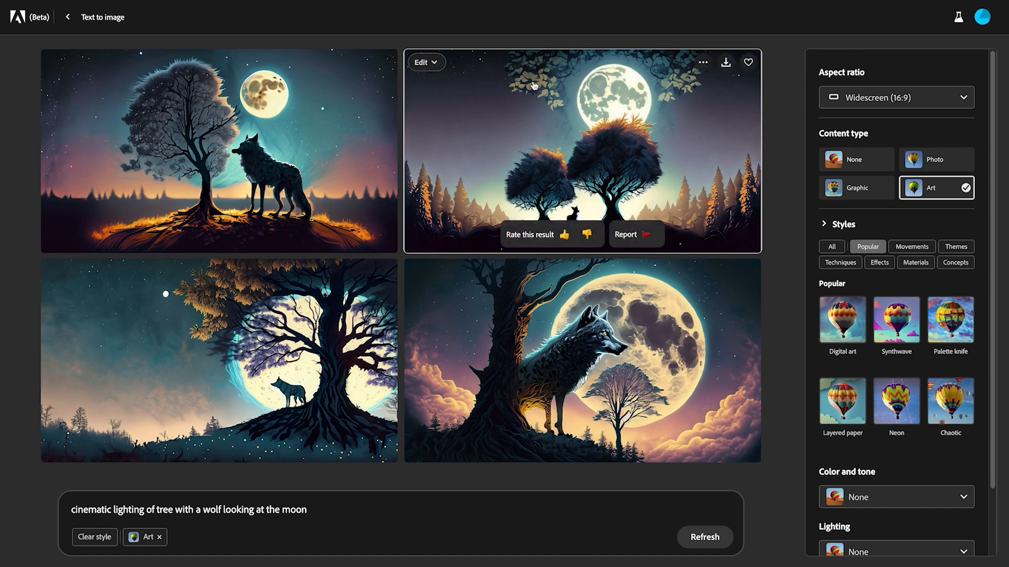
pyautogui.moveTo(194, 101)
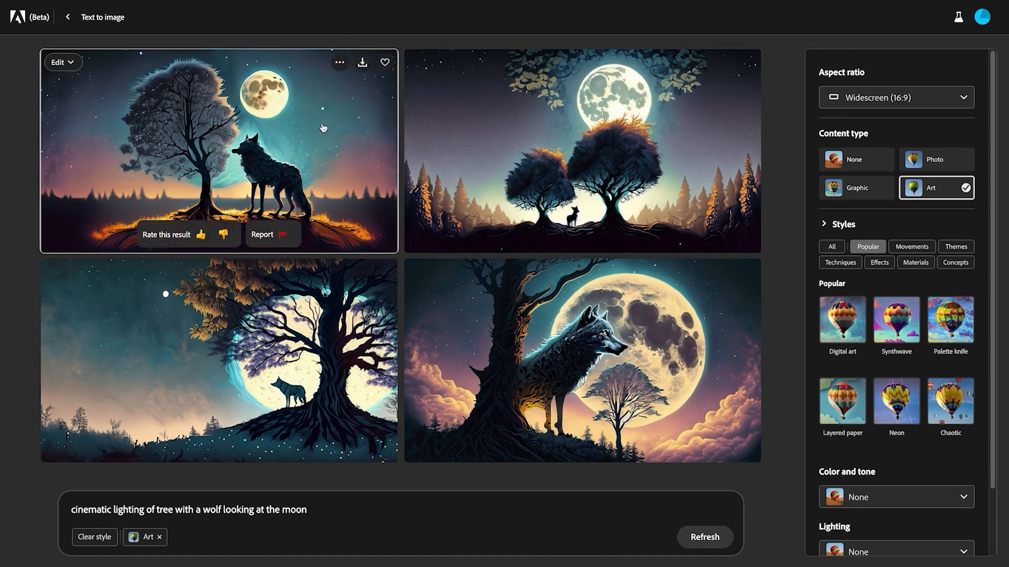
pyautogui.moveTo(699, 134)
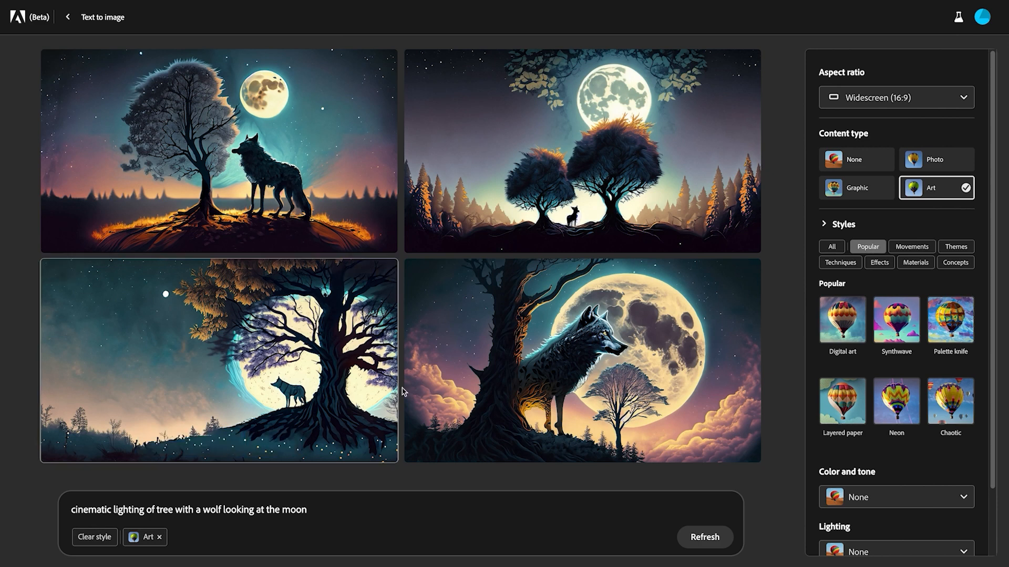
pyautogui.moveTo(366, 376)
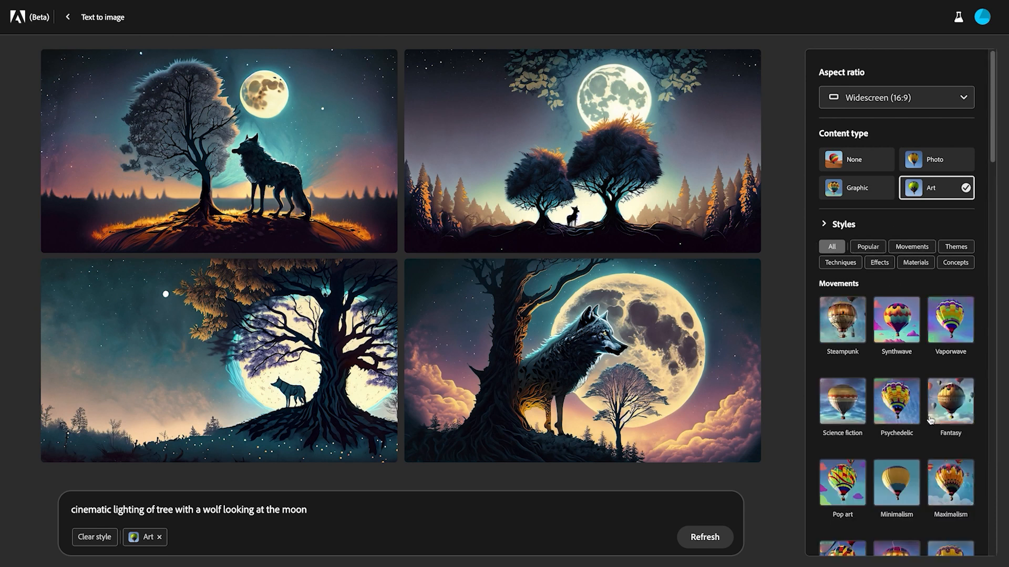
# Step: Examine the available styles up to the Concepts category and the options for Color and tone, Lighting and Composition
pyautogui.scroll(-1, 886, 422)
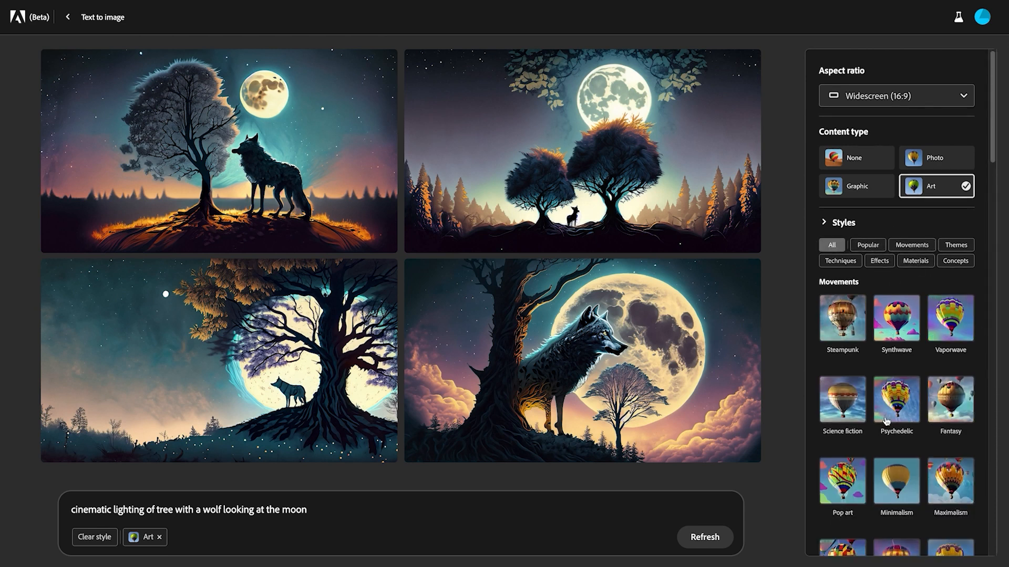
pyautogui.scroll(-3, 887, 422)
pyautogui.click(965, 103)
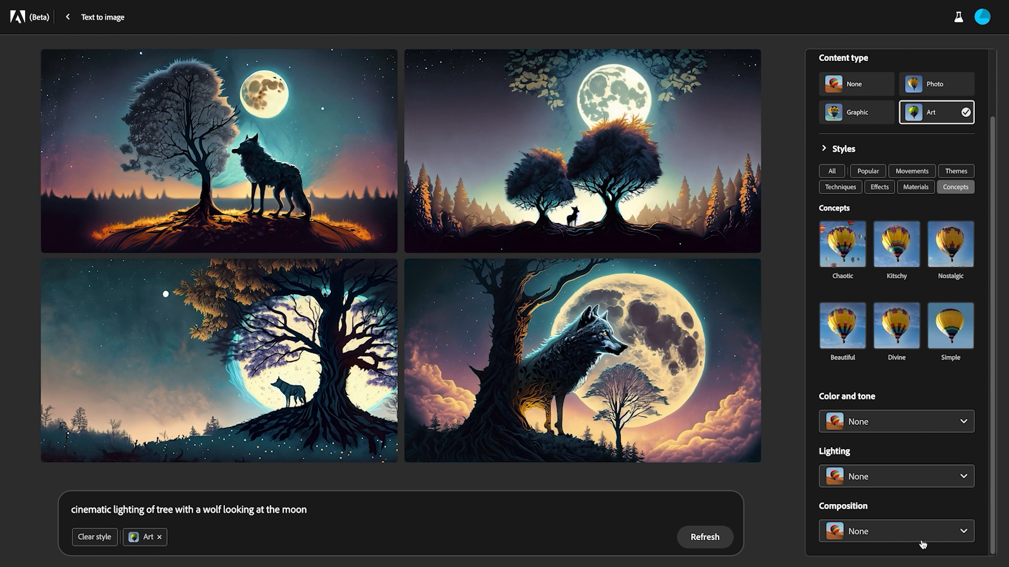
pyautogui.click(932, 427)
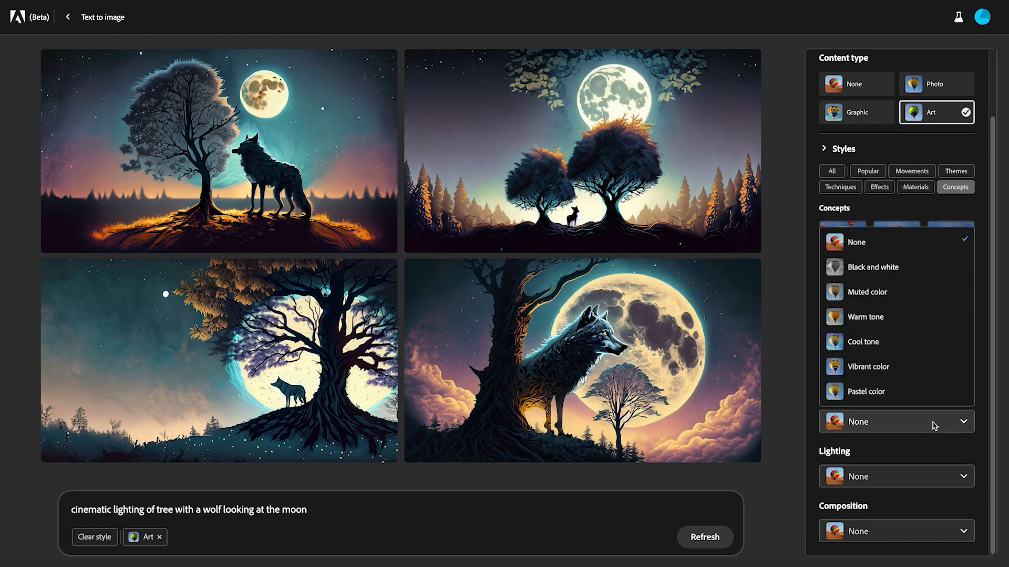
pyautogui.click(933, 426)
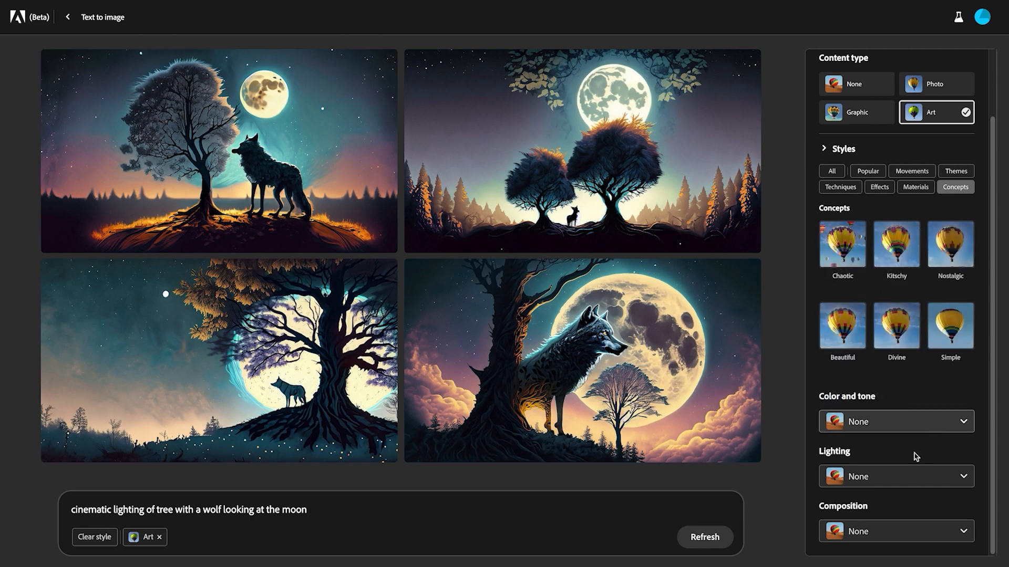
pyautogui.click(908, 487)
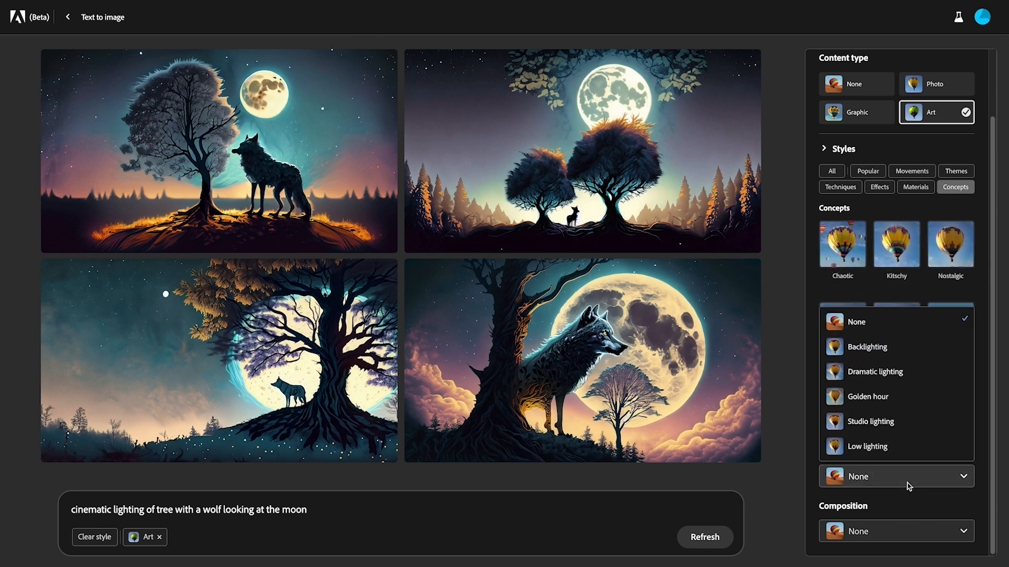
pyautogui.click(907, 486)
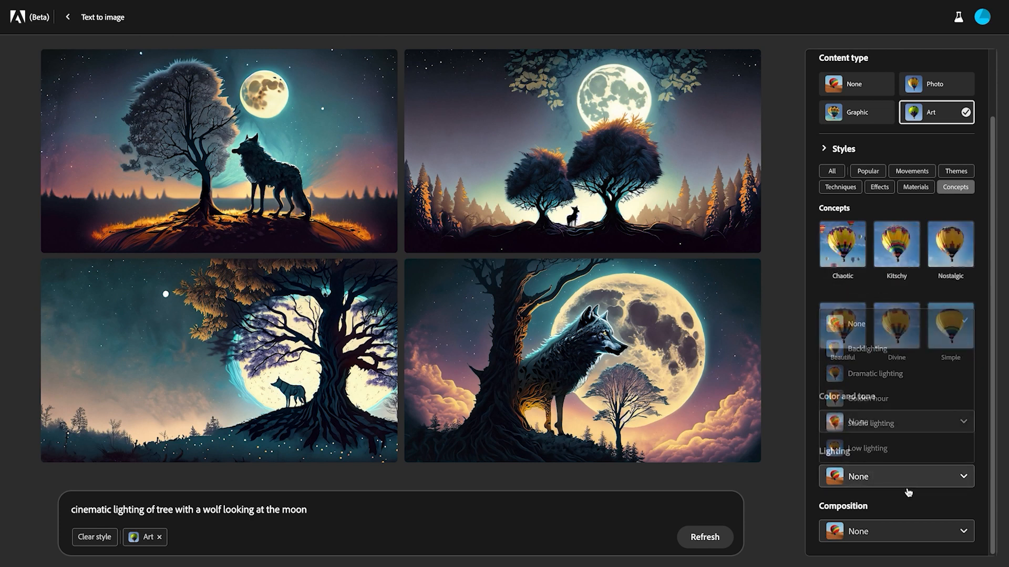
pyautogui.click(914, 539)
pyautogui.click(912, 540)
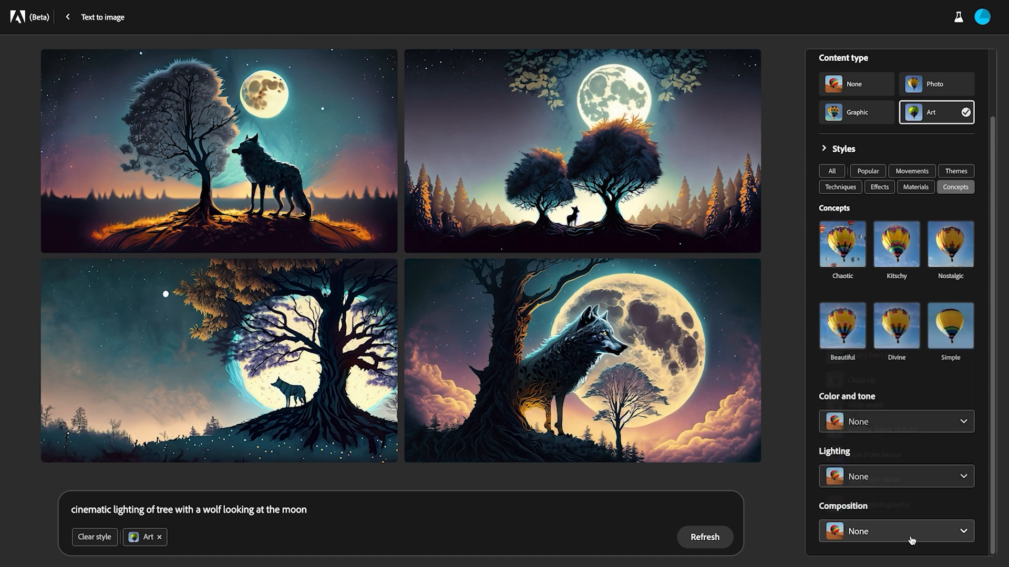
# Step: Regenerate the wolf images with the Chaotic concept style and switch the content type to Photo
pyautogui.click(847, 247)
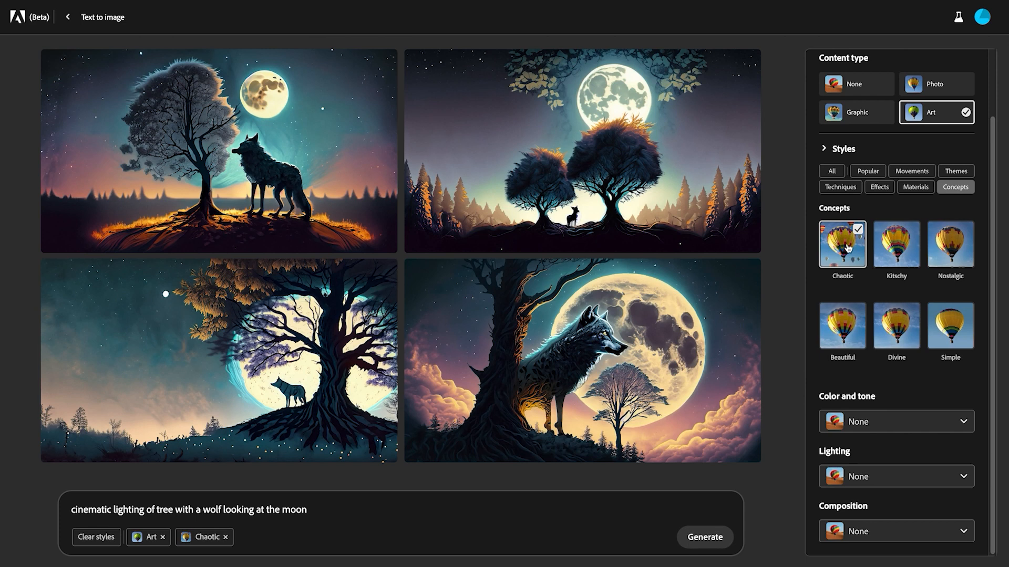
pyautogui.click(714, 539)
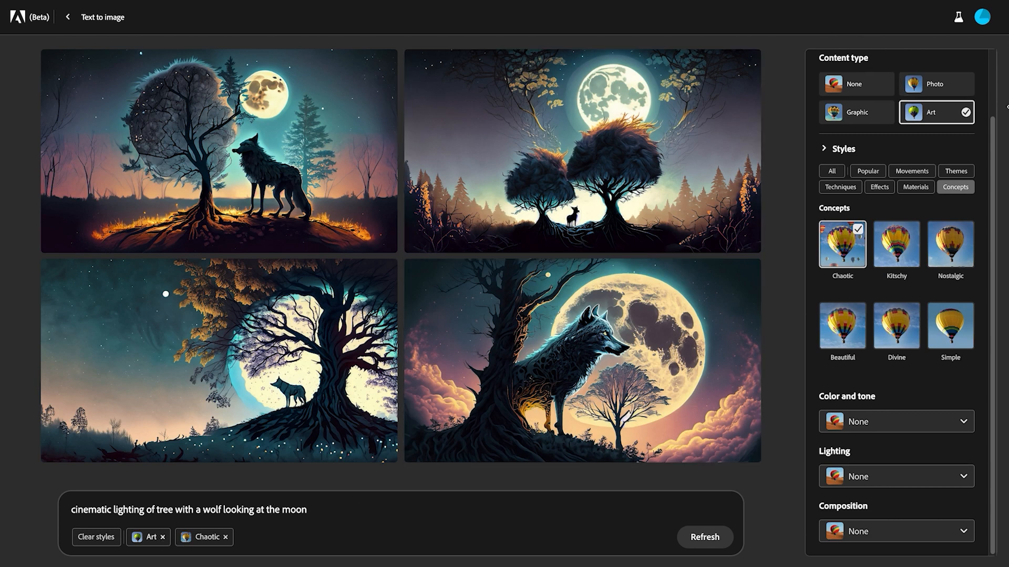
pyautogui.click(926, 92)
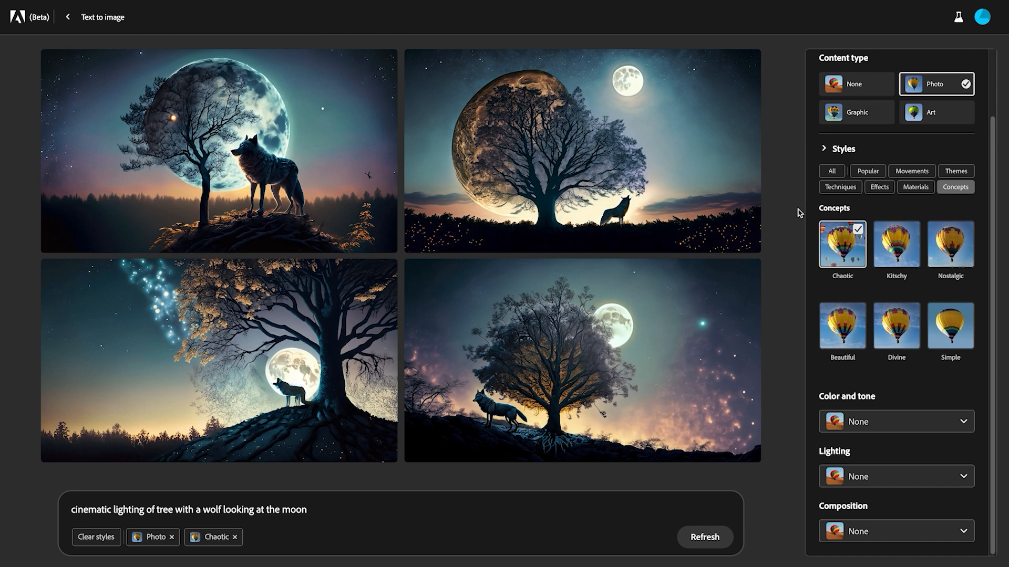
# Step: Regenerate the images with Color and tone set to Cool tone and Lighting set to Golden hour
pyautogui.moveTo(665, 80)
pyautogui.click(944, 430)
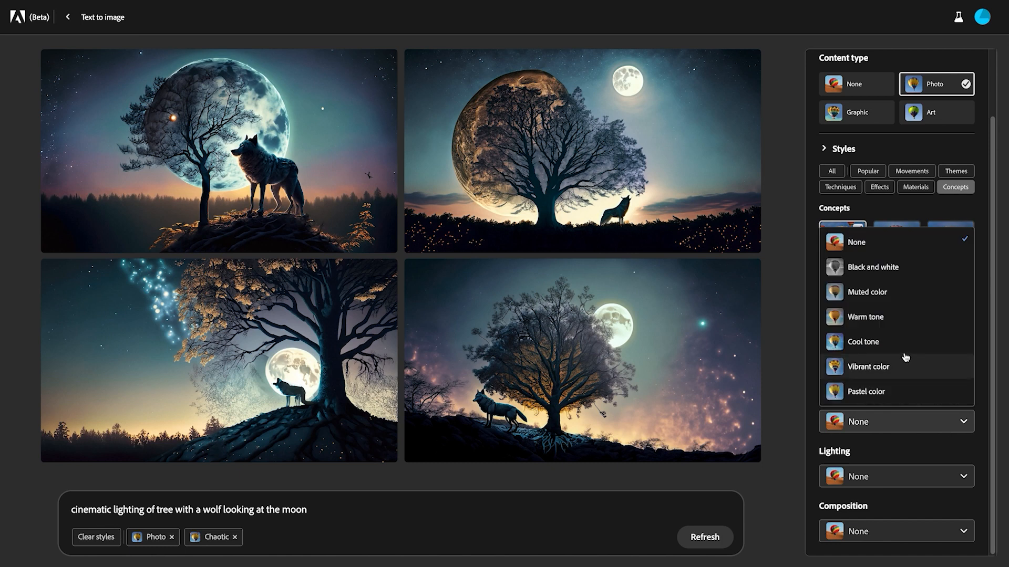
pyautogui.click(881, 343)
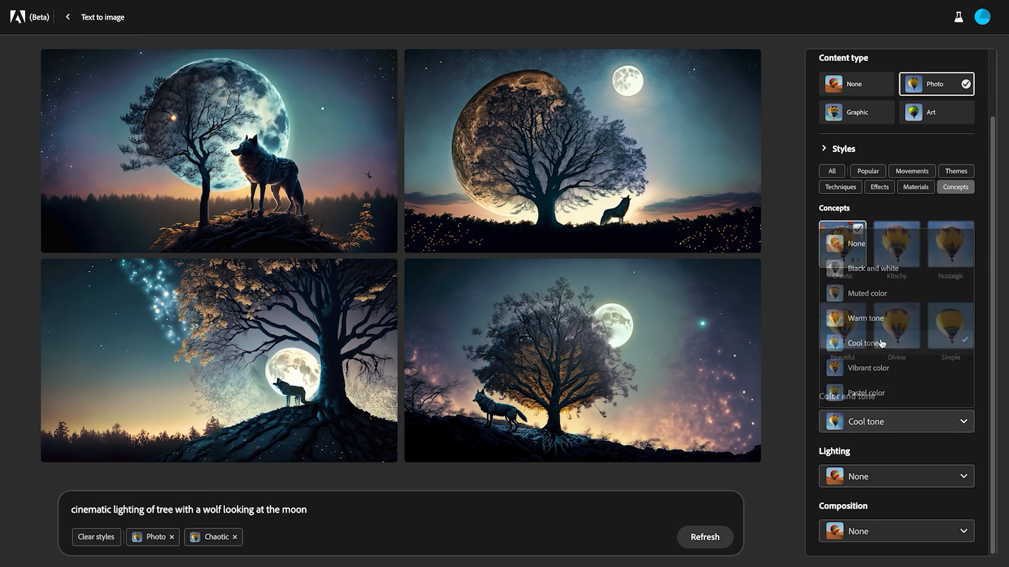
pyautogui.click(914, 477)
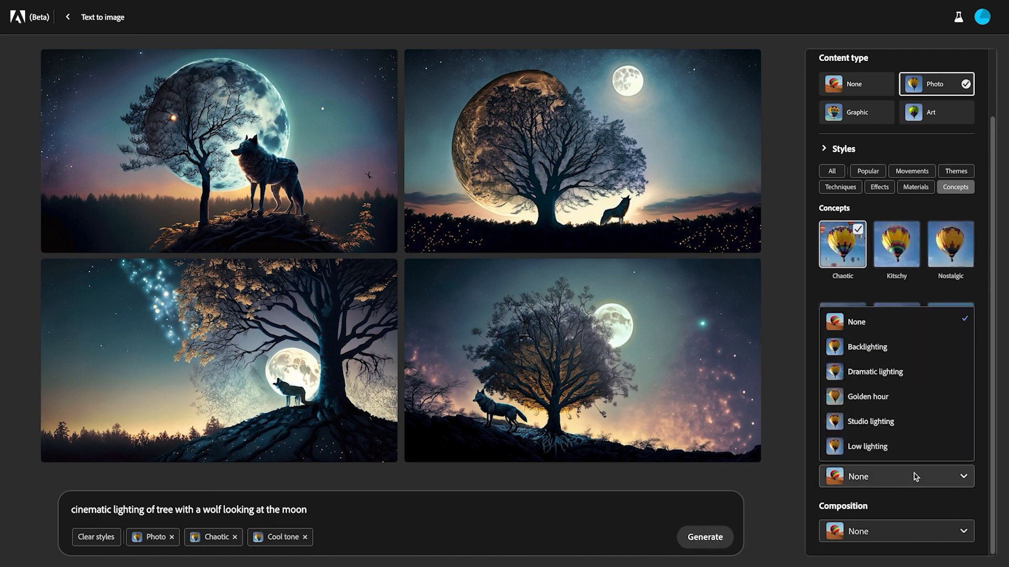
pyautogui.click(888, 399)
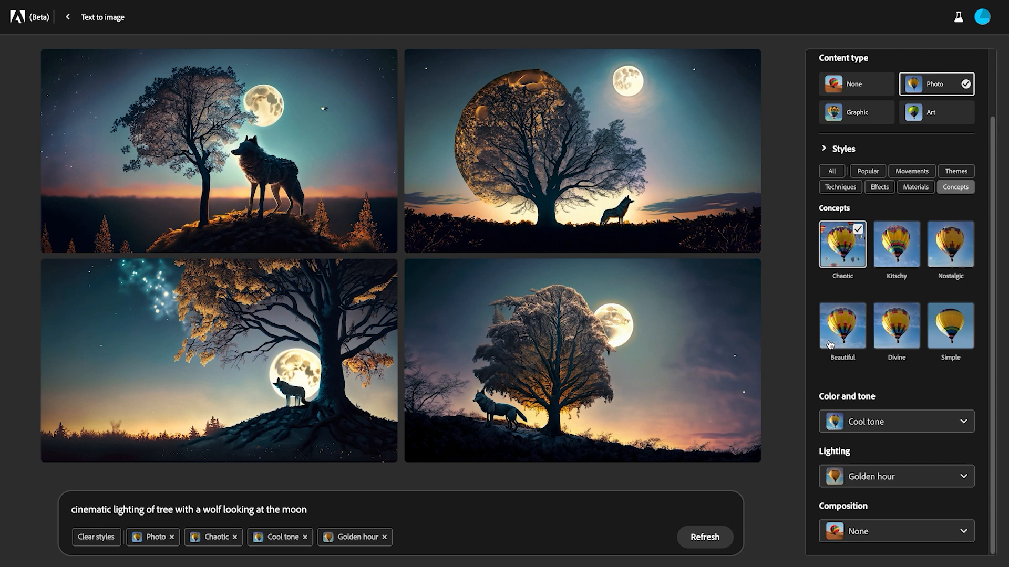
# Step: Download the fourth generated image, accepting the Content Credentials notice and opting not to show it again
pyautogui.moveTo(534, 321)
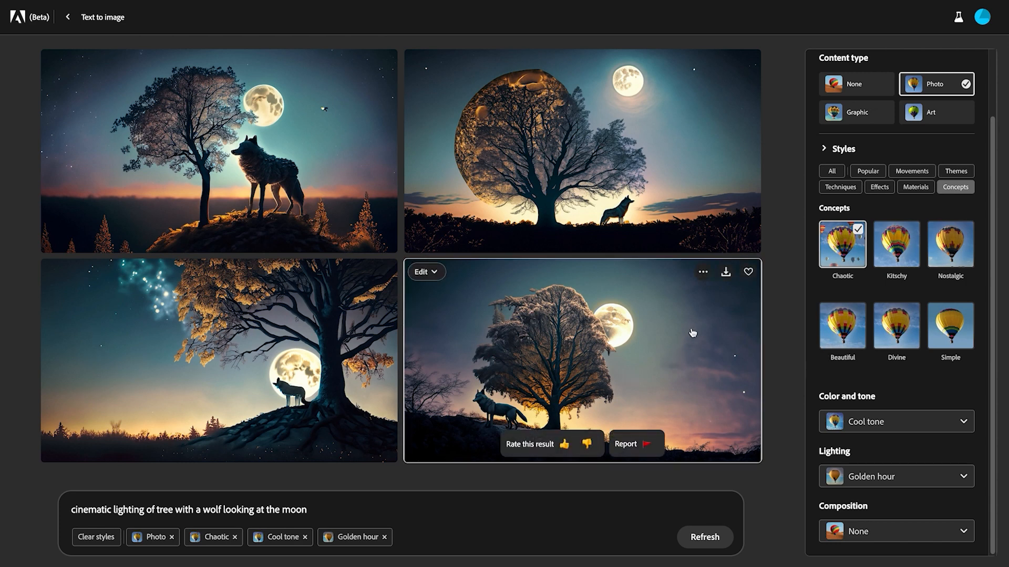
pyautogui.click(726, 274)
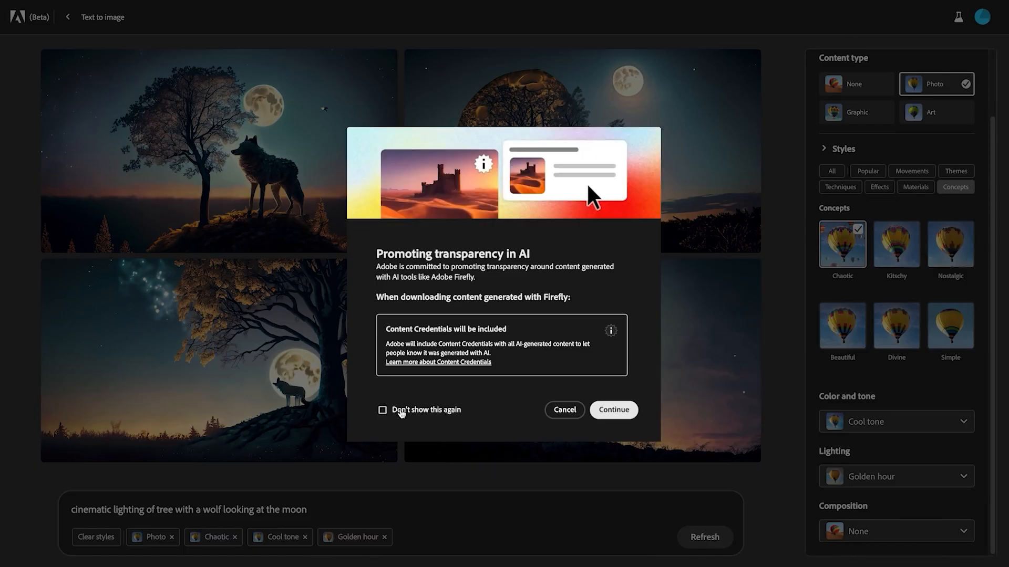
pyautogui.click(401, 412)
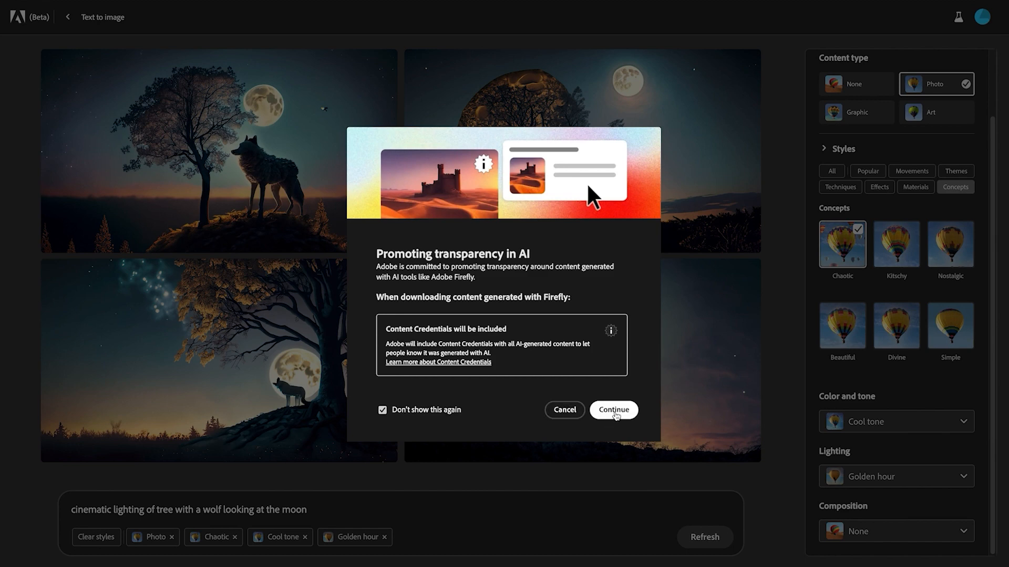
pyautogui.click(615, 412)
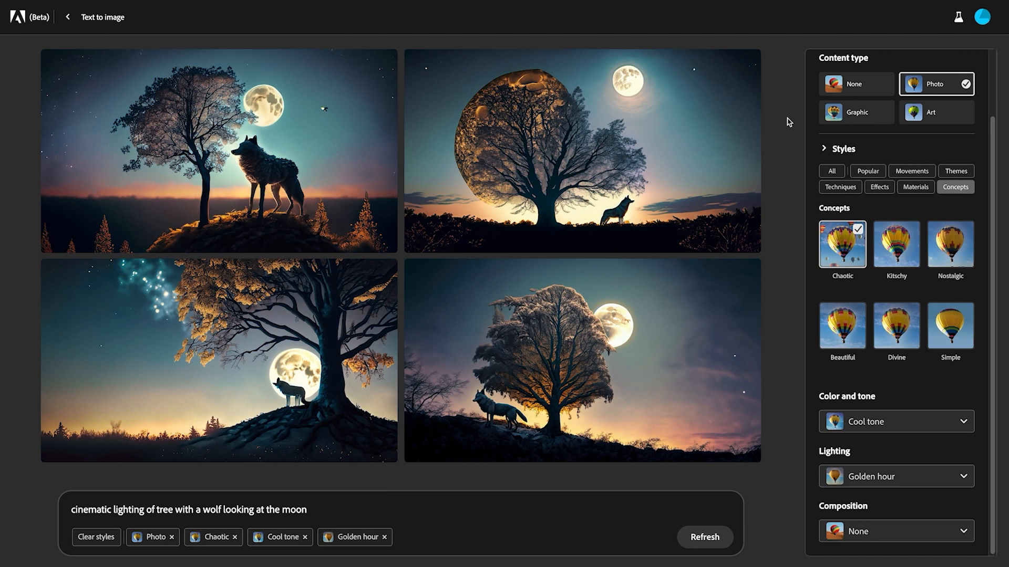
# Step: View the fourth wolf image enlarged and return to the Text to image gallery with an empty prompt
pyautogui.moveTo(510, 400)
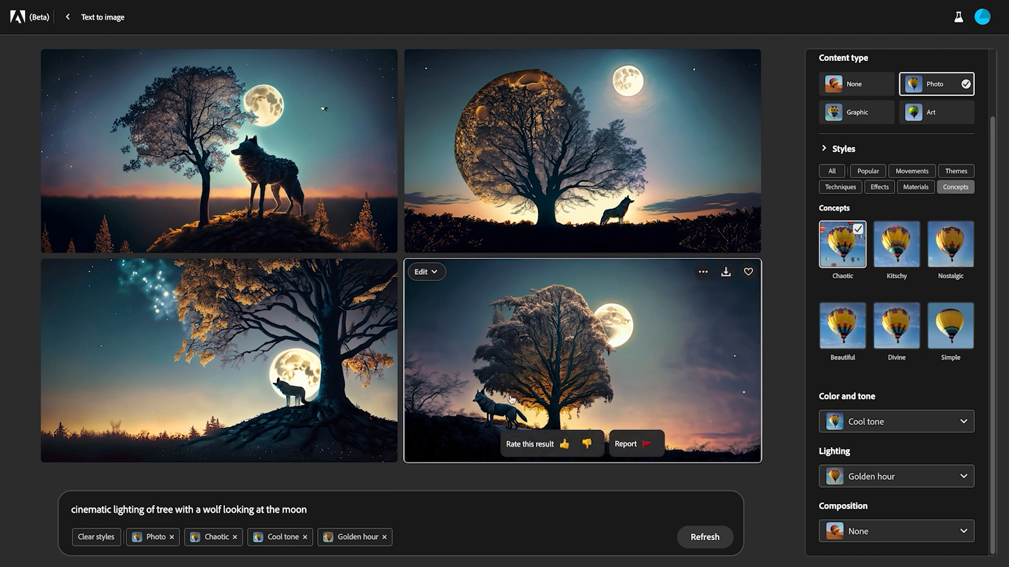
pyautogui.click(511, 399)
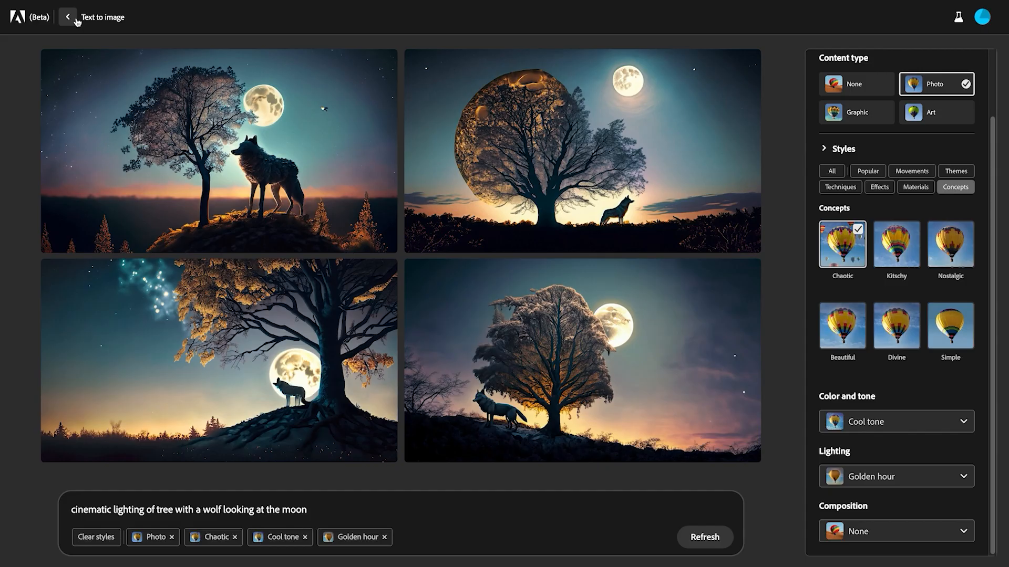
pyautogui.click(75, 19)
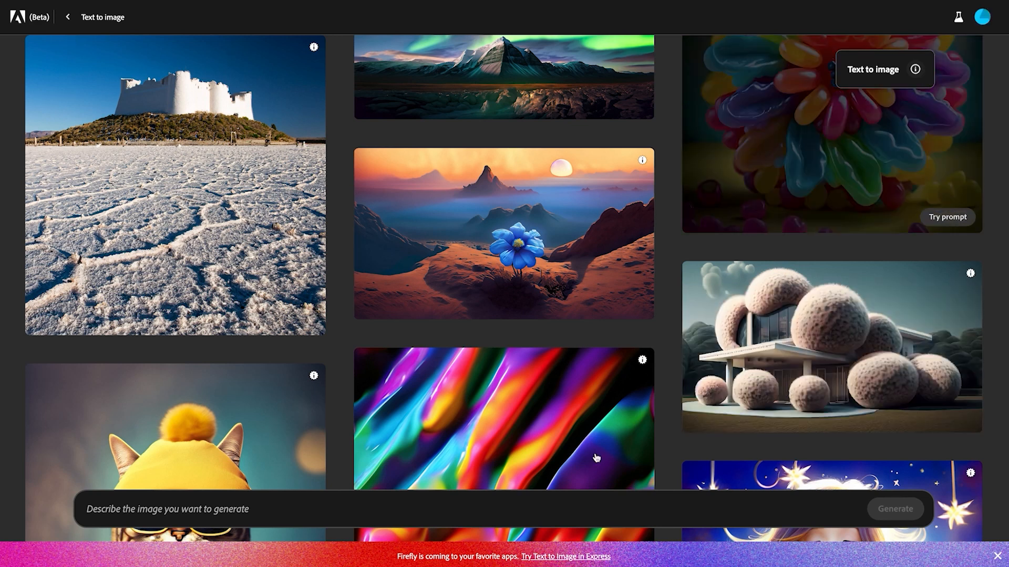
# Step: Generate images from the prompt "cowboy looking over field of soldiers, dystopic"
pyautogui.click(347, 506)
pyautogui.write('cowboy looking over')
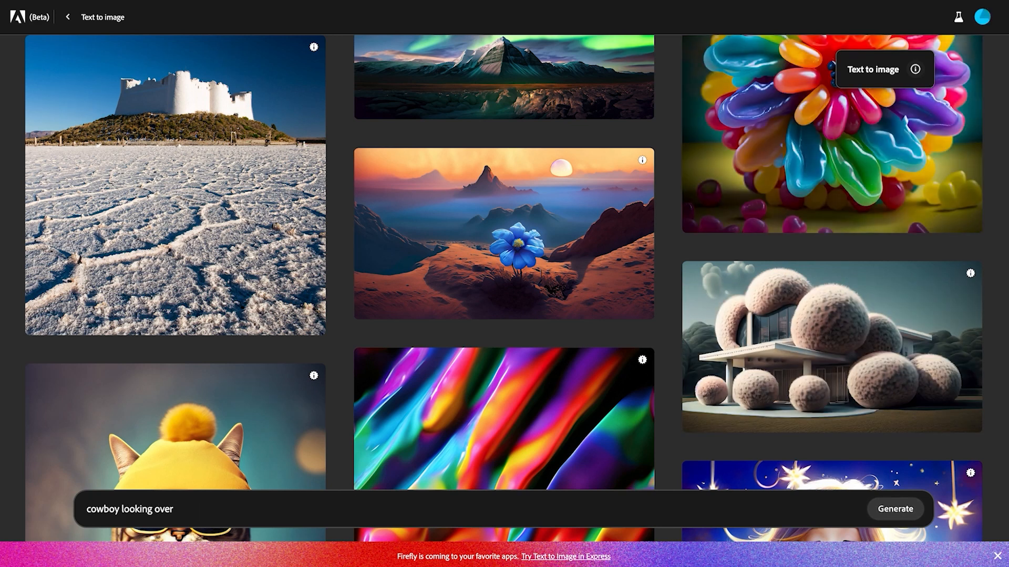
pyautogui.write(' field of soldiers, dyst')
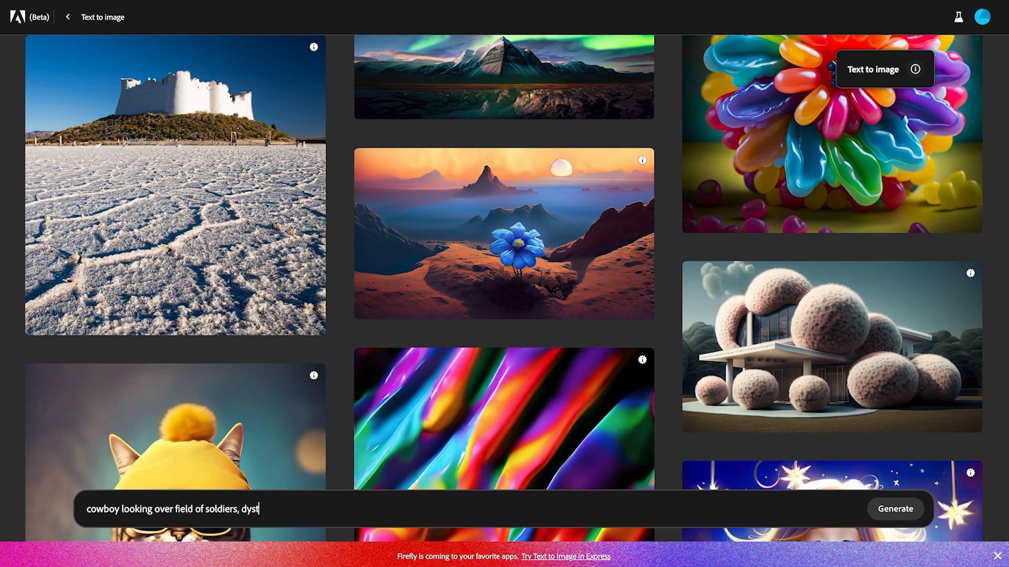
pyautogui.write('opic')
pyautogui.press('Return')
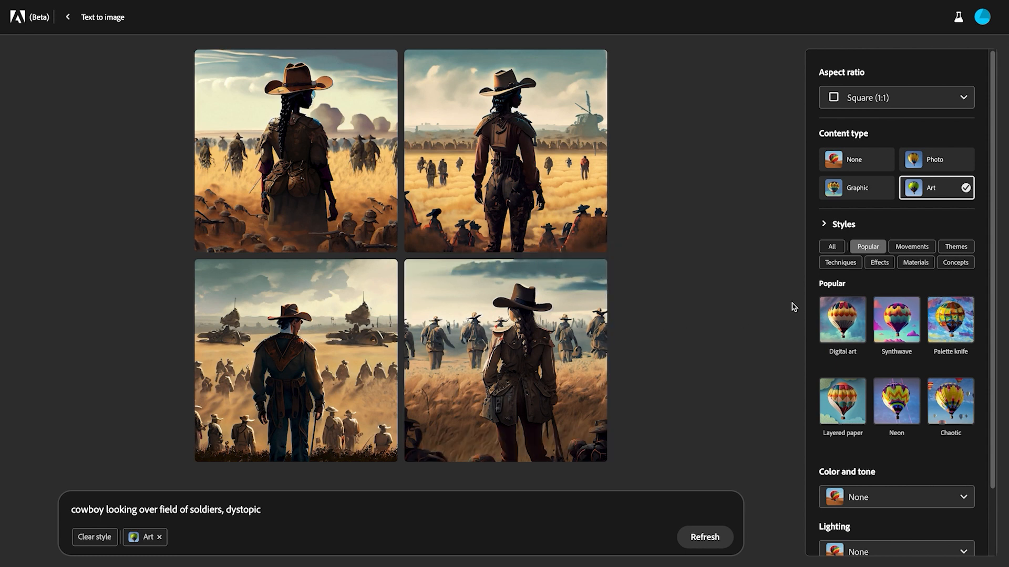
# Step: Regenerate the cowboy images with Composition set to Shot from above and Lighting set to Dramatic lighting
pyautogui.scroll(-2, 920, 469)
pyautogui.click(895, 538)
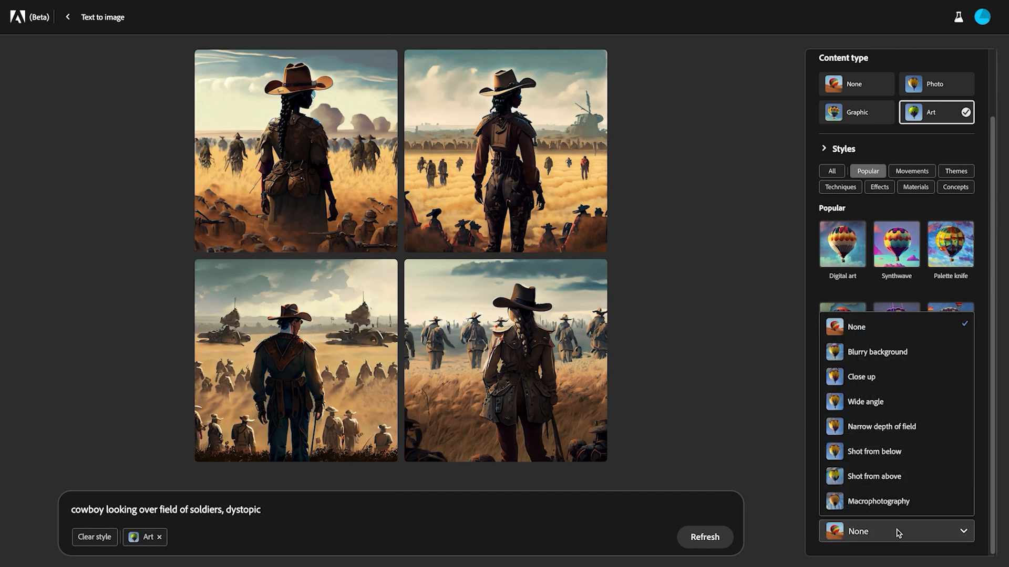
pyautogui.click(897, 477)
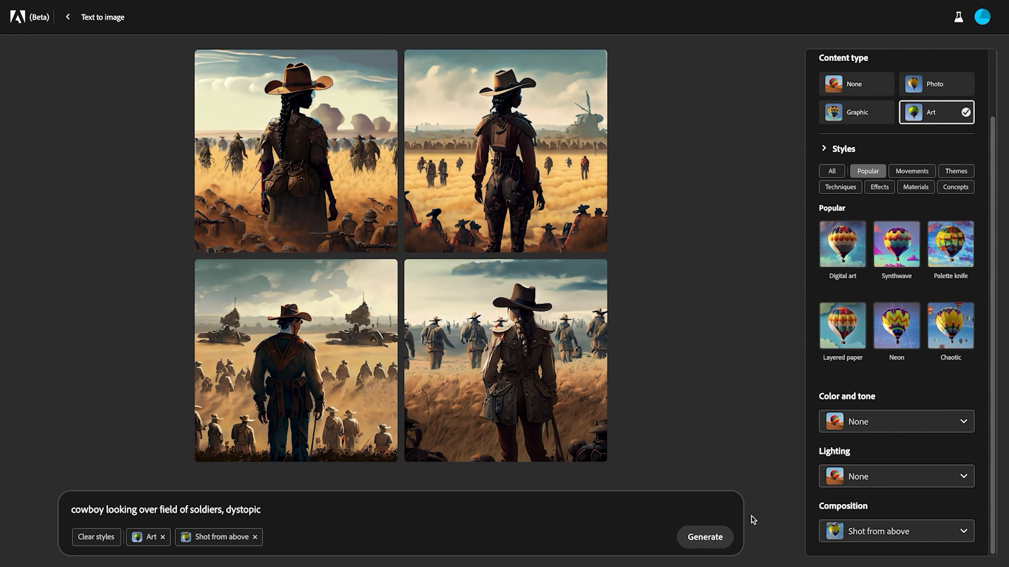
pyautogui.click(902, 477)
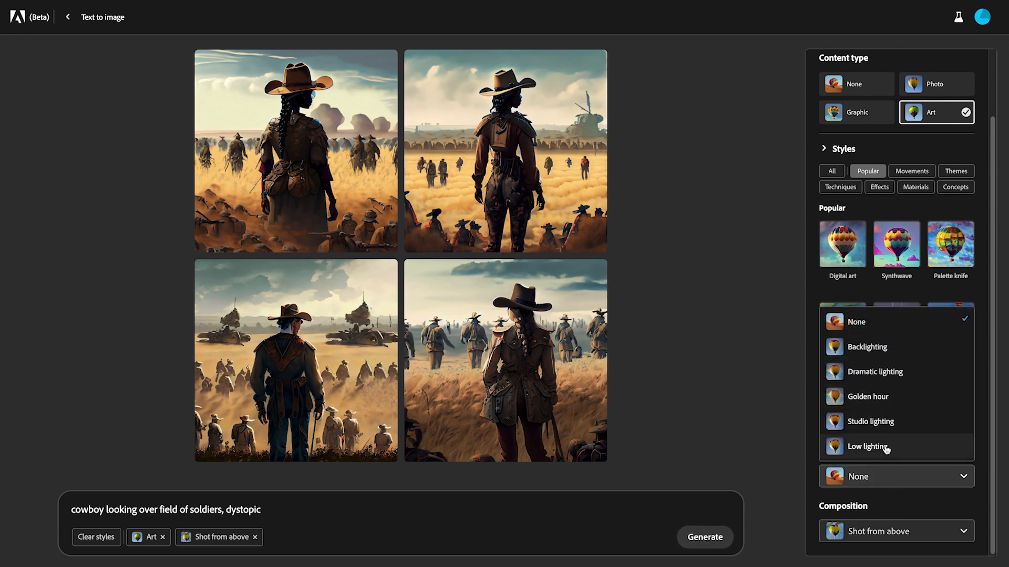
pyautogui.click(895, 374)
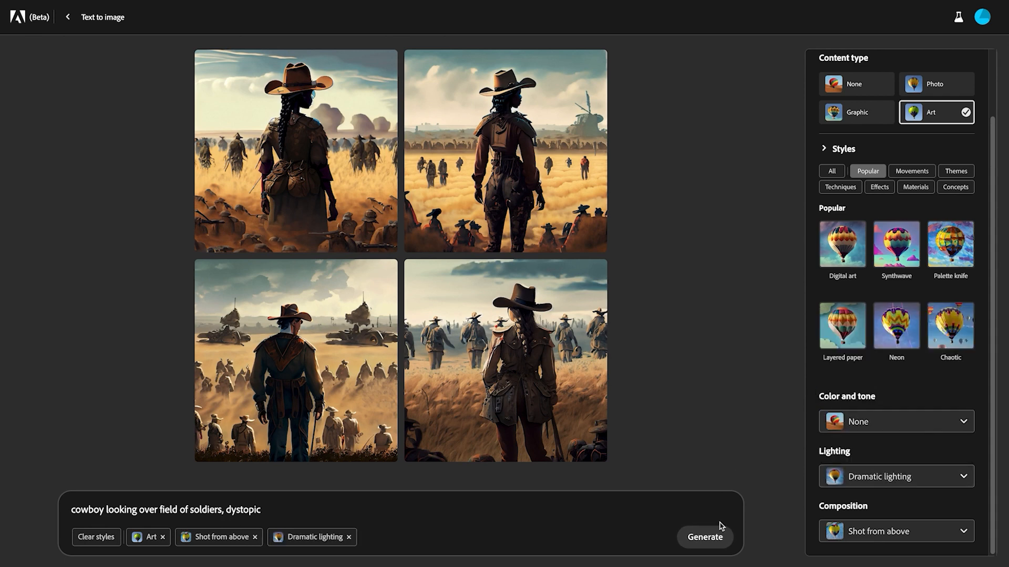
pyautogui.click(706, 538)
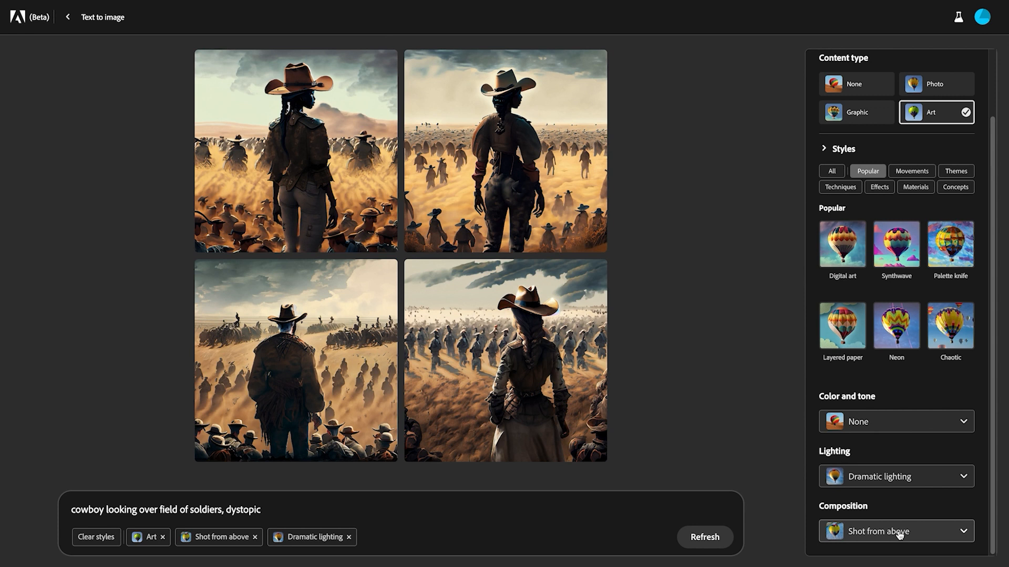
# Step: Set the cowboy images' composition to Close up and their content type to Photo, regenerating the results
pyautogui.click(900, 534)
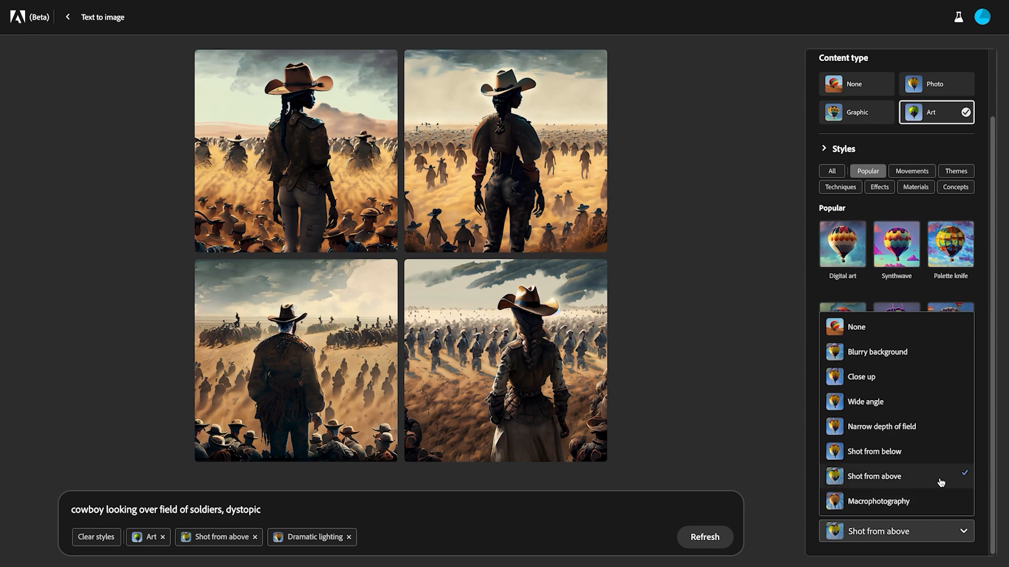
pyautogui.click(908, 379)
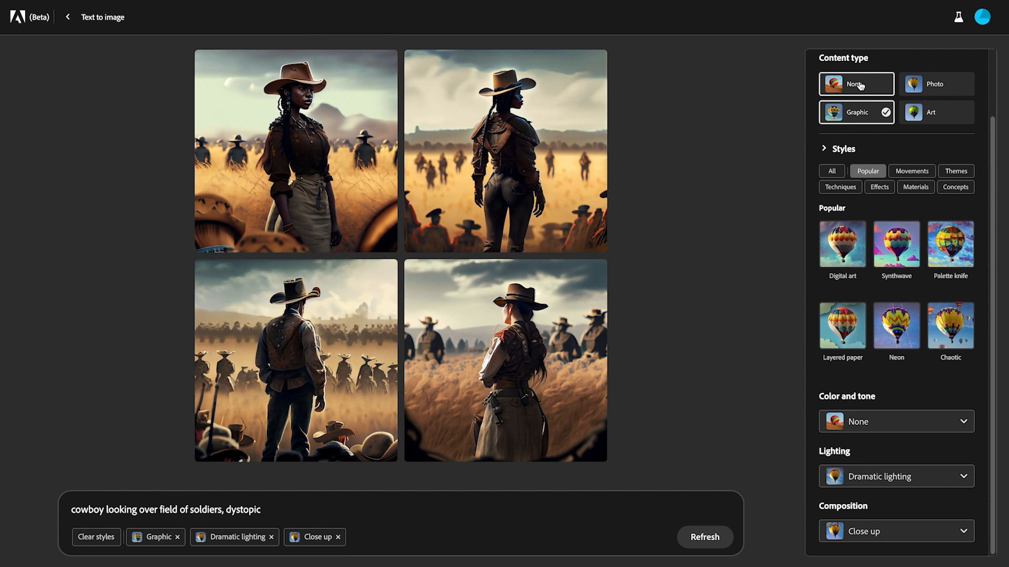
pyautogui.click(938, 86)
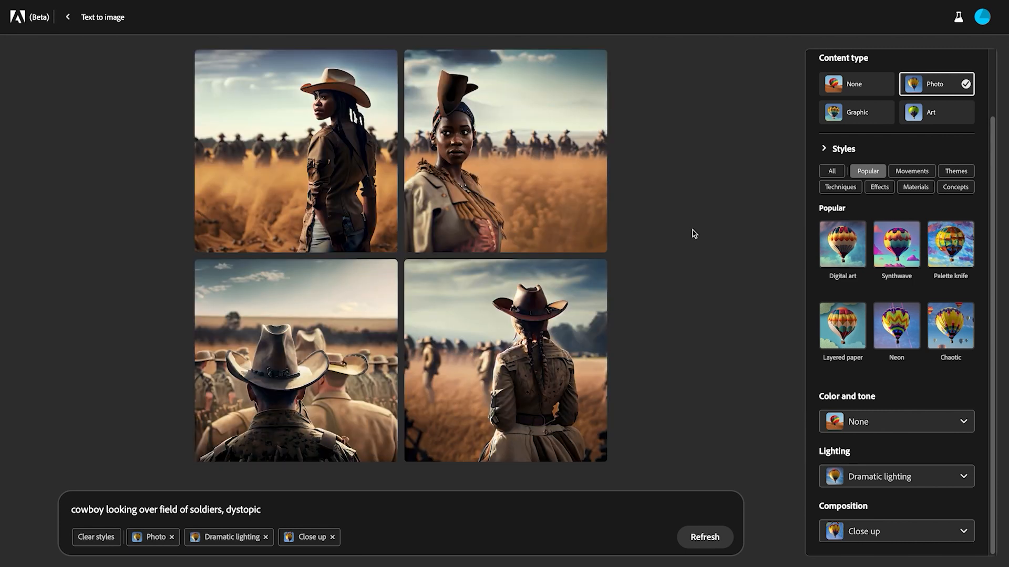
pyautogui.moveTo(328, 110)
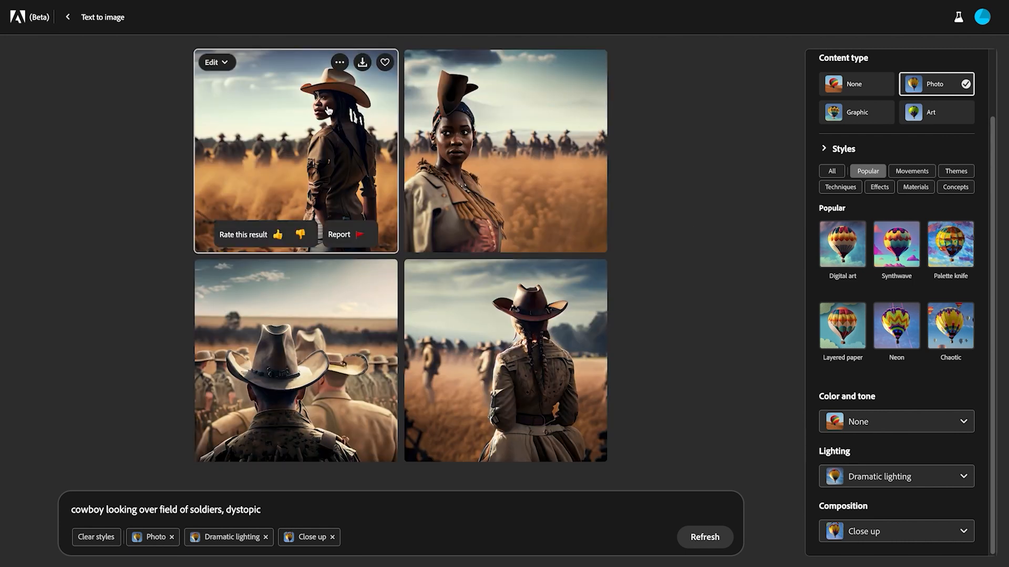
pyautogui.moveTo(457, 172)
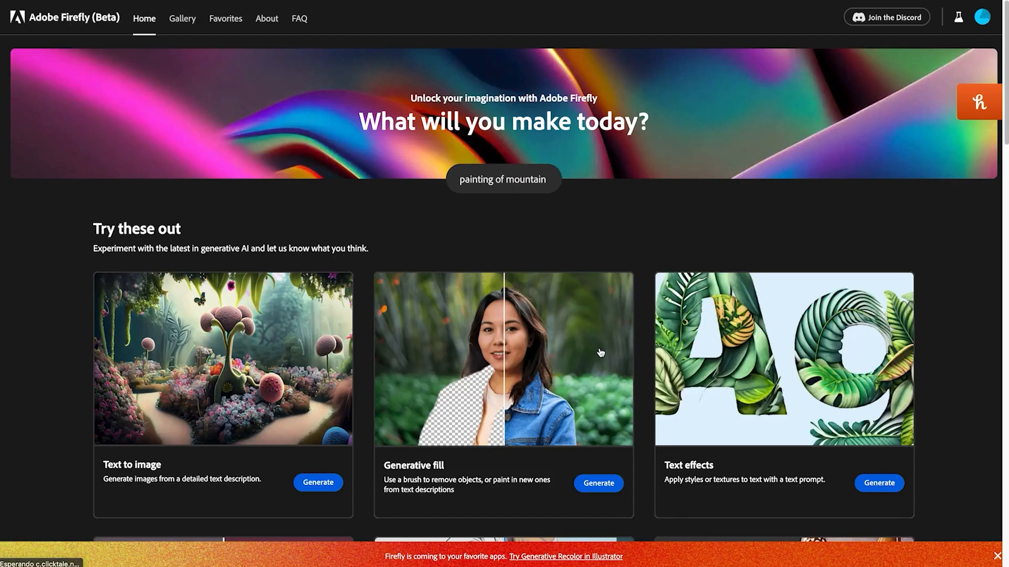
# Step: Open Generative fill from the Firefly home page with the black-and-white photo of the dancer
pyautogui.scroll(-4, 601, 352)
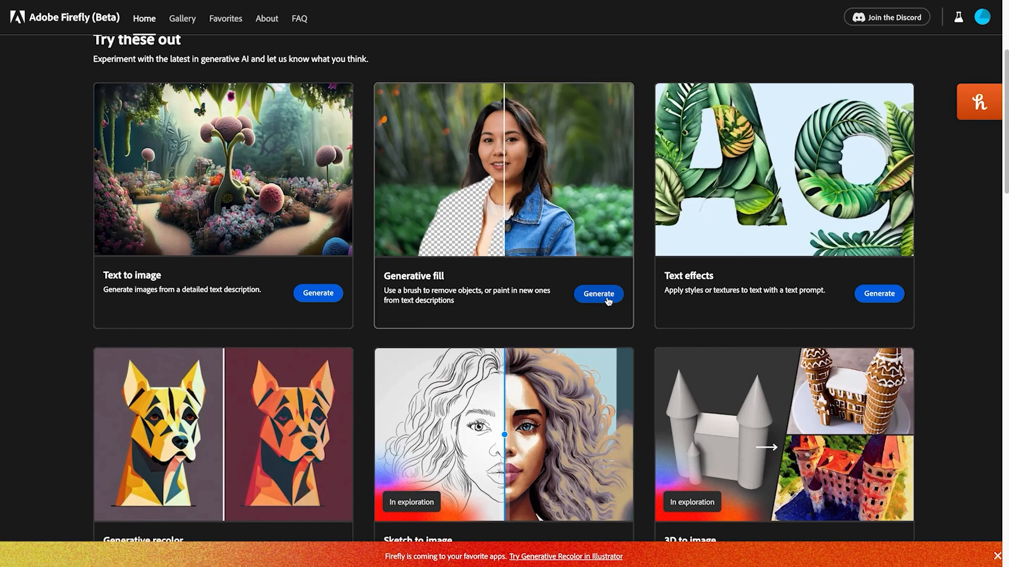
pyautogui.click(599, 294)
pyautogui.click(499, 151)
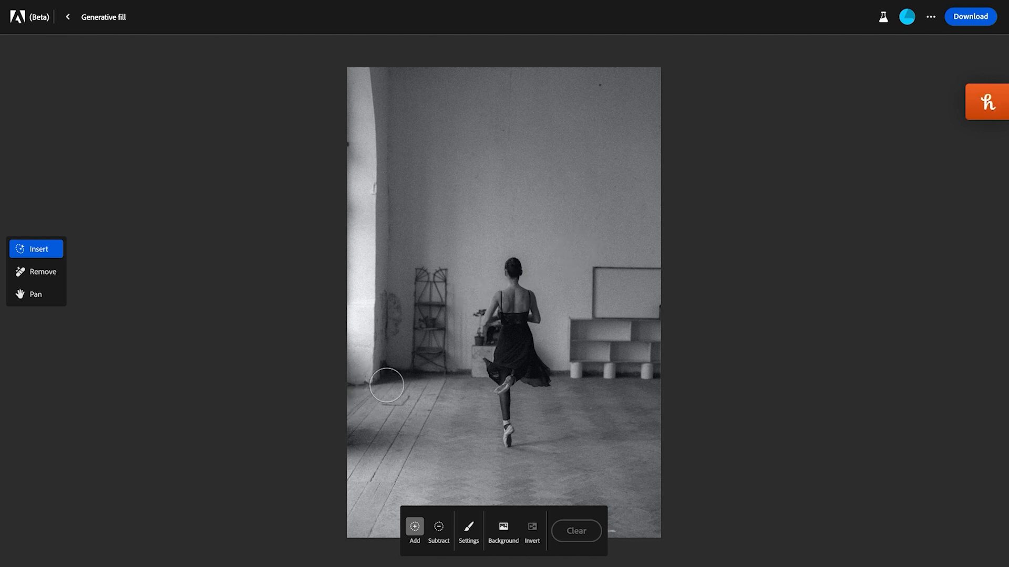
# Step: Brush out a floor area beside the dancer, near the window, and generate "child sitting down" in it
pyautogui.moveTo(381, 388)
pyautogui.mouseDown()
pyautogui.moveTo(443, 405)
pyautogui.moveTo(456, 422)
pyautogui.moveTo(436, 446)
pyautogui.moveTo(405, 432)
pyautogui.moveTo(379, 397)
pyautogui.moveTo(430, 423)
pyautogui.moveTo(419, 413)
pyautogui.mouseUp()
pyautogui.click(412, 541)
pyautogui.write('child sttting down')
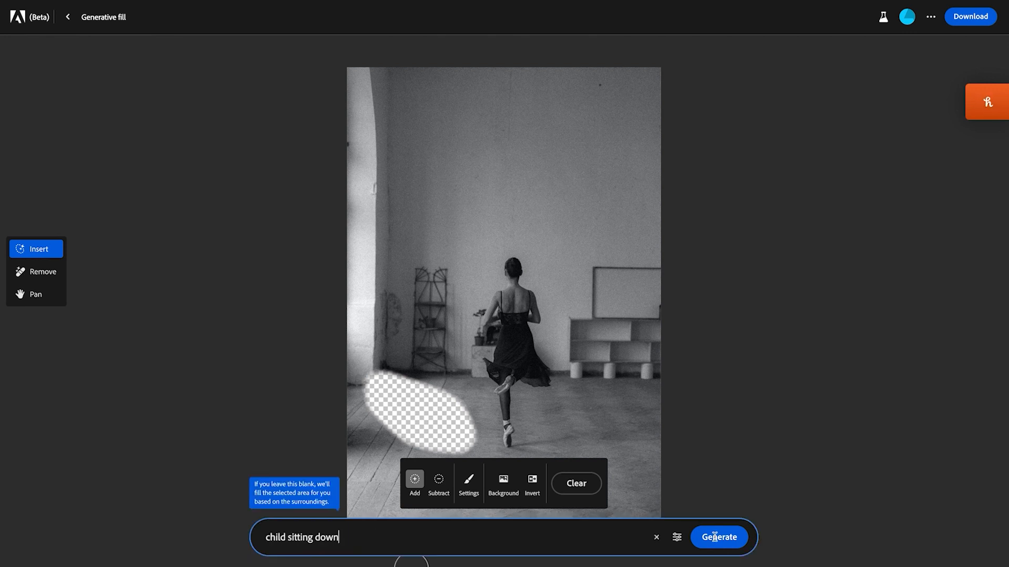
pyautogui.click(714, 537)
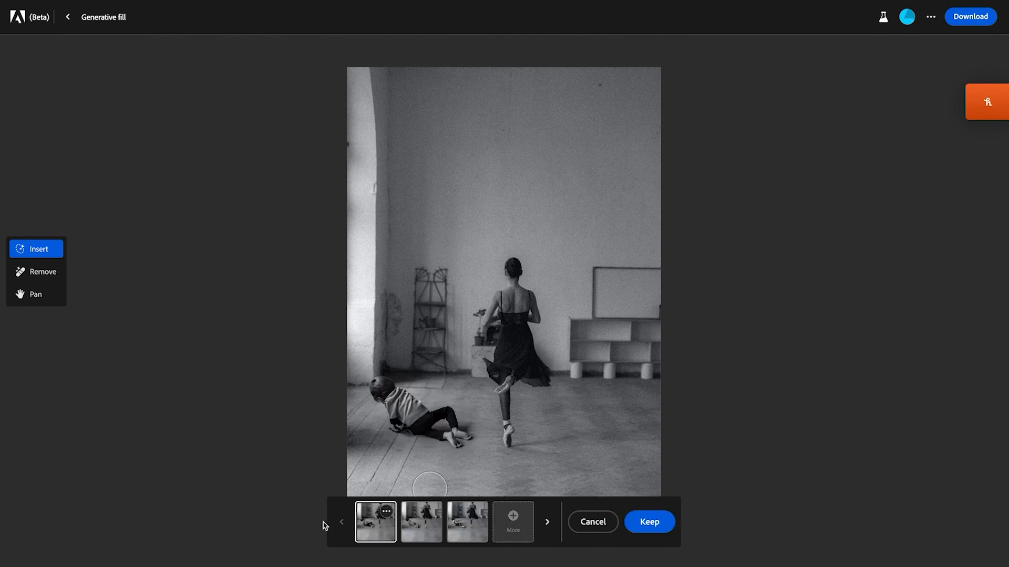
# Step: Compare the three generated child variations and keep the second one, with the striped clothes
pyautogui.click(432, 520)
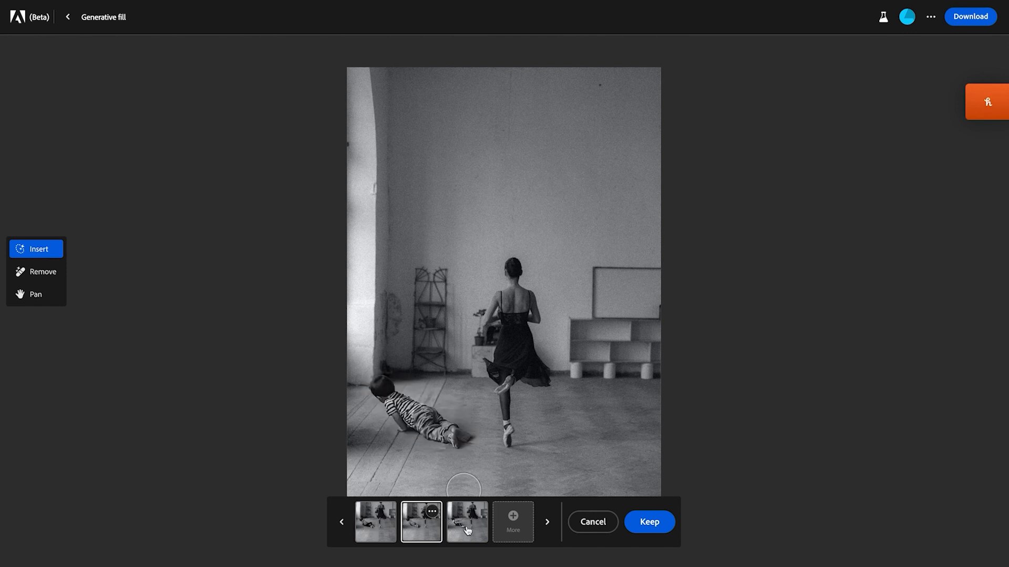
pyautogui.click(470, 528)
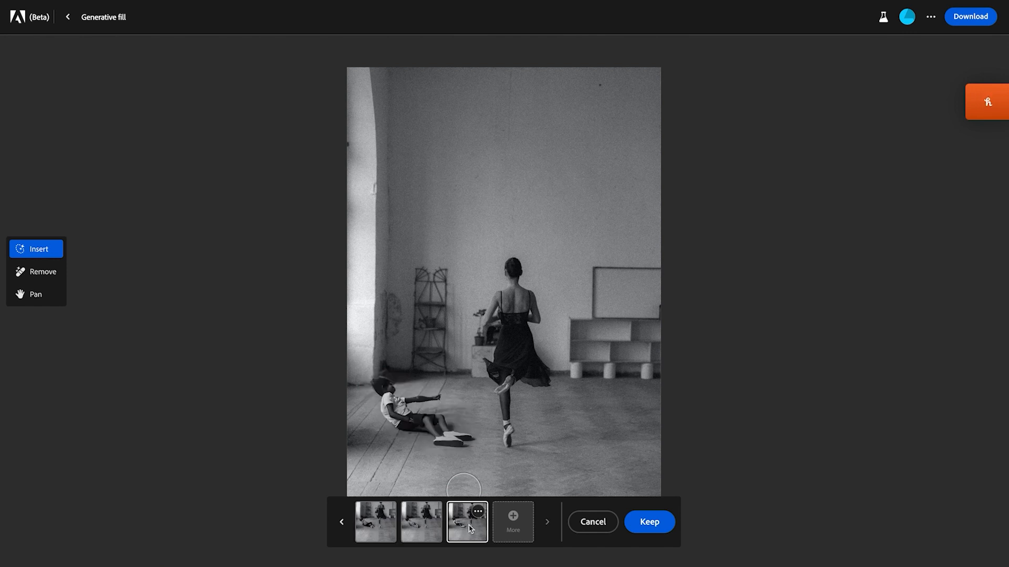
pyautogui.click(427, 528)
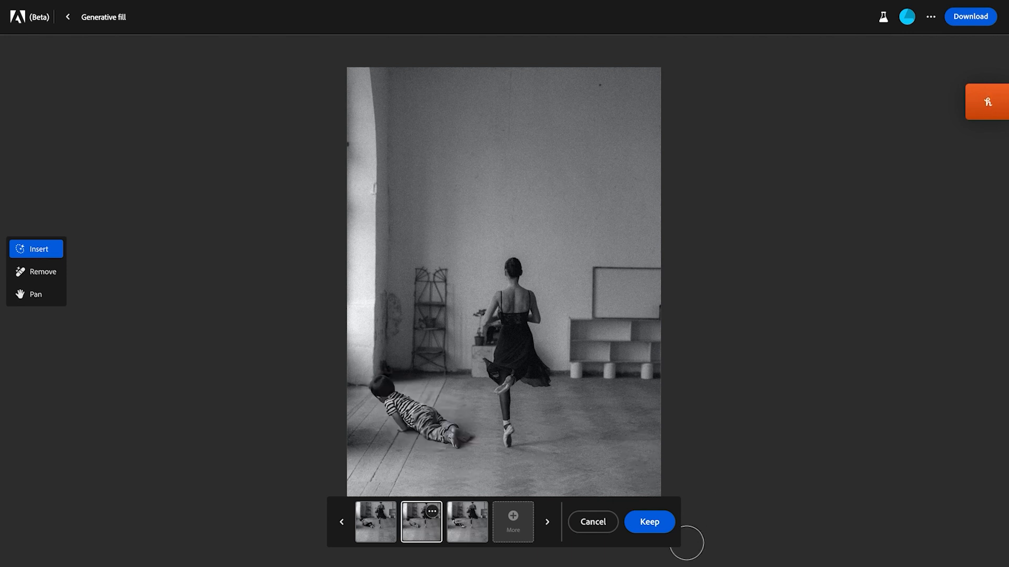
pyautogui.click(664, 529)
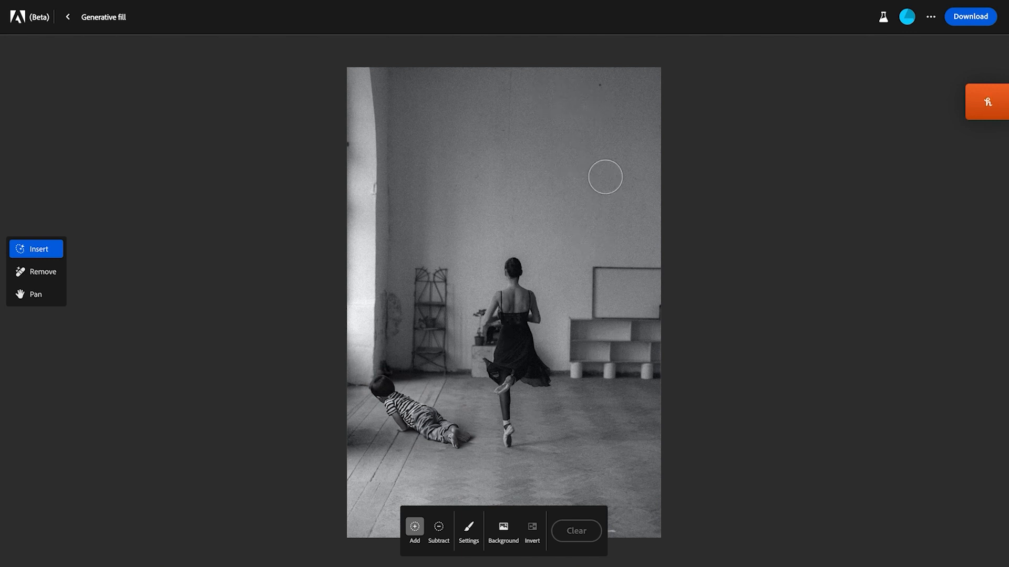
# Step: Brush out a patch of the upper wall above the shelf and generate "impressionist painting" in it
pyautogui.moveTo(585, 97)
pyautogui.mouseDown()
pyautogui.moveTo(553, 116)
pyautogui.moveTo(545, 147)
pyautogui.moveTo(554, 202)
pyautogui.moveTo(590, 210)
pyautogui.moveTo(615, 182)
pyautogui.moveTo(618, 149)
pyautogui.moveTo(586, 132)
pyautogui.moveTo(579, 199)
pyautogui.moveTo(569, 145)
pyautogui.moveTo(596, 107)
pyautogui.moveTo(607, 153)
pyautogui.moveTo(586, 182)
pyautogui.moveTo(612, 101)
pyautogui.moveTo(623, 150)
pyautogui.moveTo(619, 202)
pyautogui.moveTo(613, 214)
pyautogui.moveTo(574, 219)
pyautogui.mouseUp()
pyautogui.write('impressionist painting')
pyautogui.press('Return')
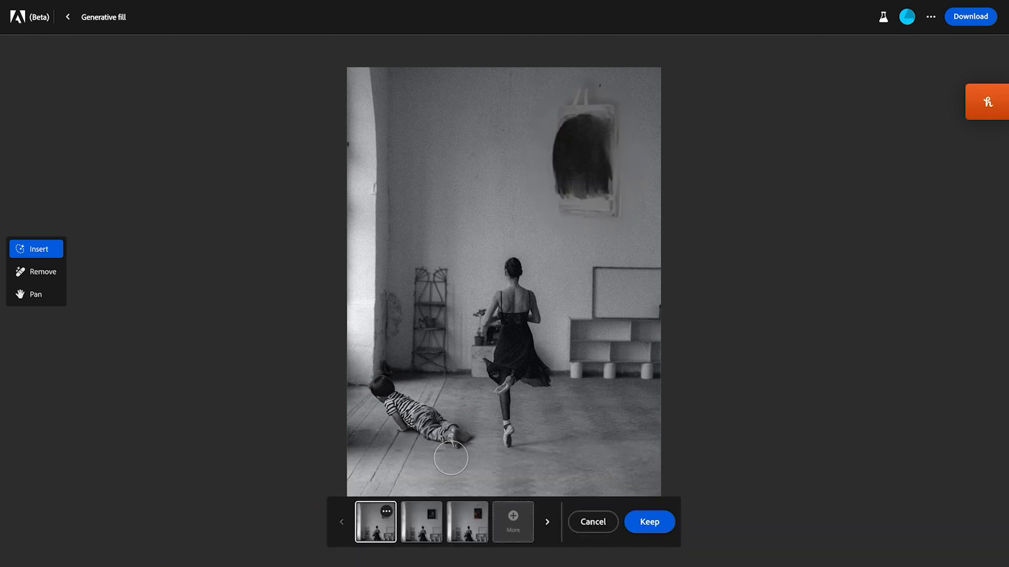
# Step: Compare the three painting variations and keep the second one, the dark framed picture
pyautogui.click(422, 531)
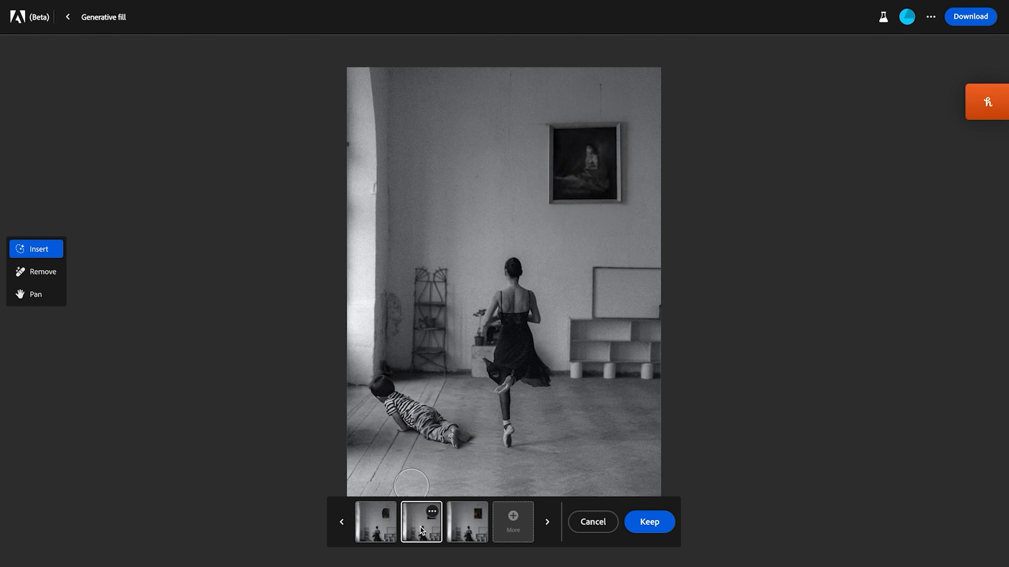
pyautogui.click(461, 533)
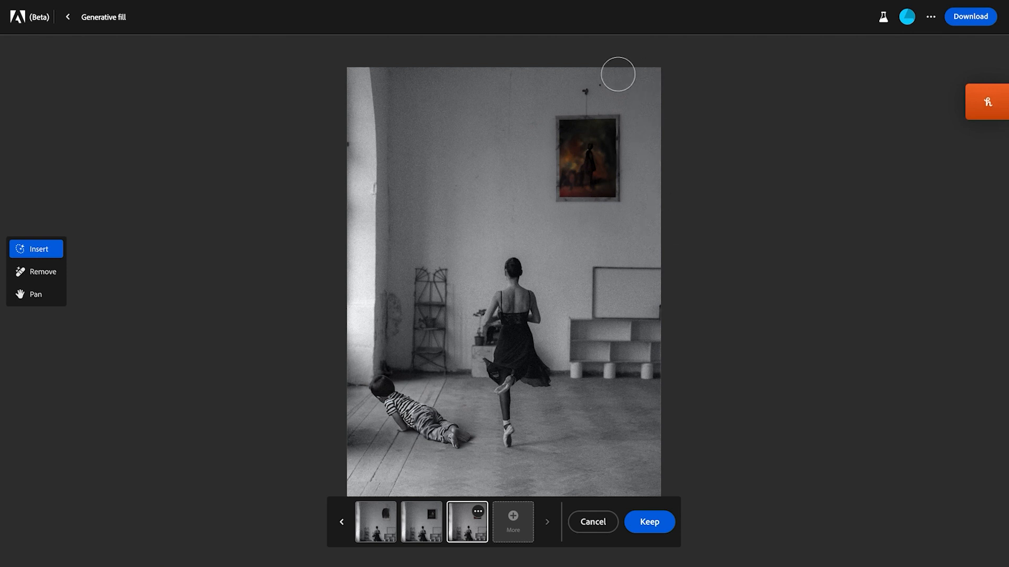
pyautogui.click(427, 531)
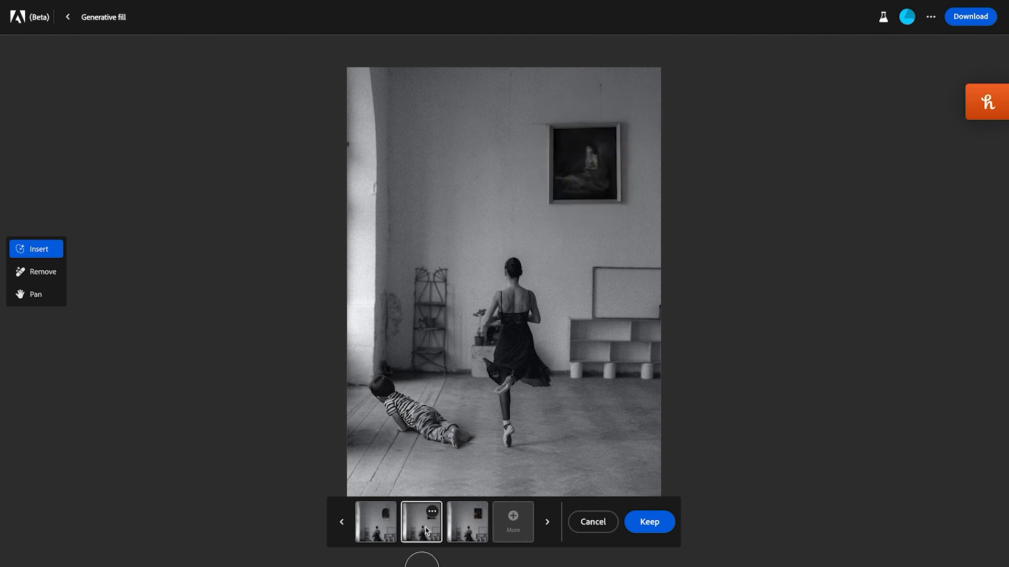
pyautogui.click(650, 522)
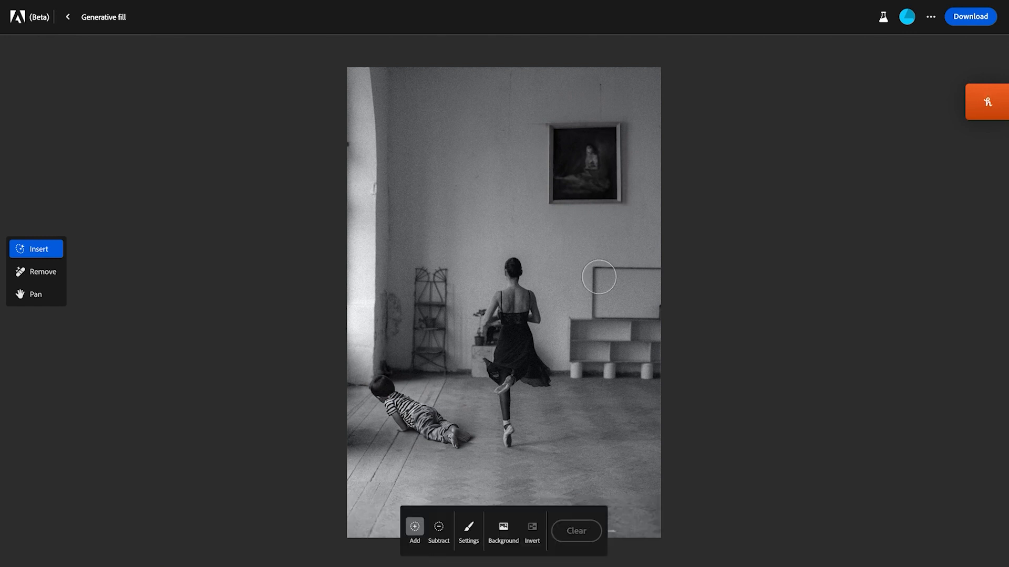
# Step: Brush over the empty frame above the shelf and generate a fill with a blank prompt and the default settings
pyautogui.moveTo(601, 274)
pyautogui.mouseDown()
pyautogui.moveTo(602, 313)
pyautogui.moveTo(660, 311)
pyautogui.mouseUp()
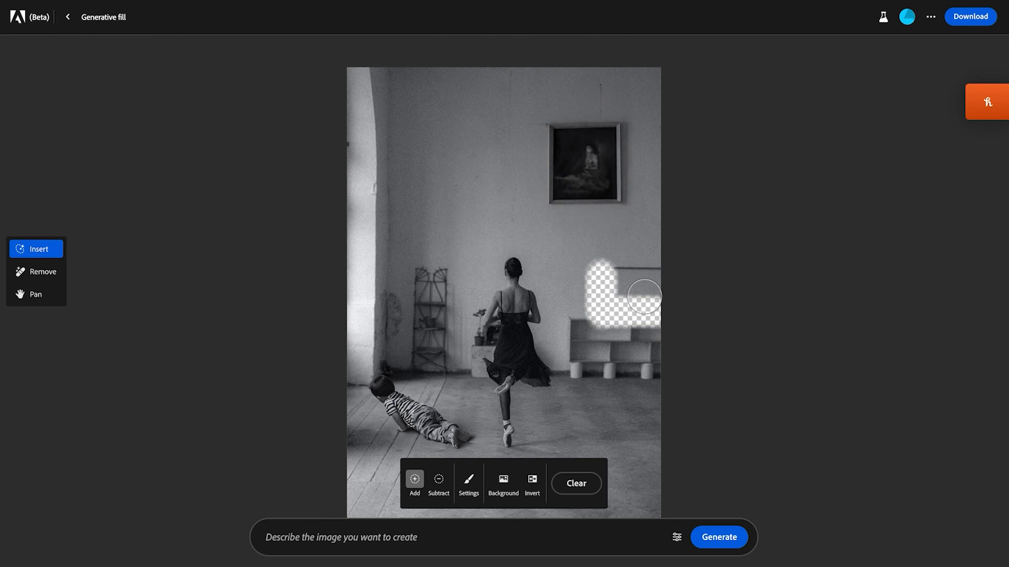
pyautogui.moveTo(616, 278); pyautogui.dragTo(668, 281)
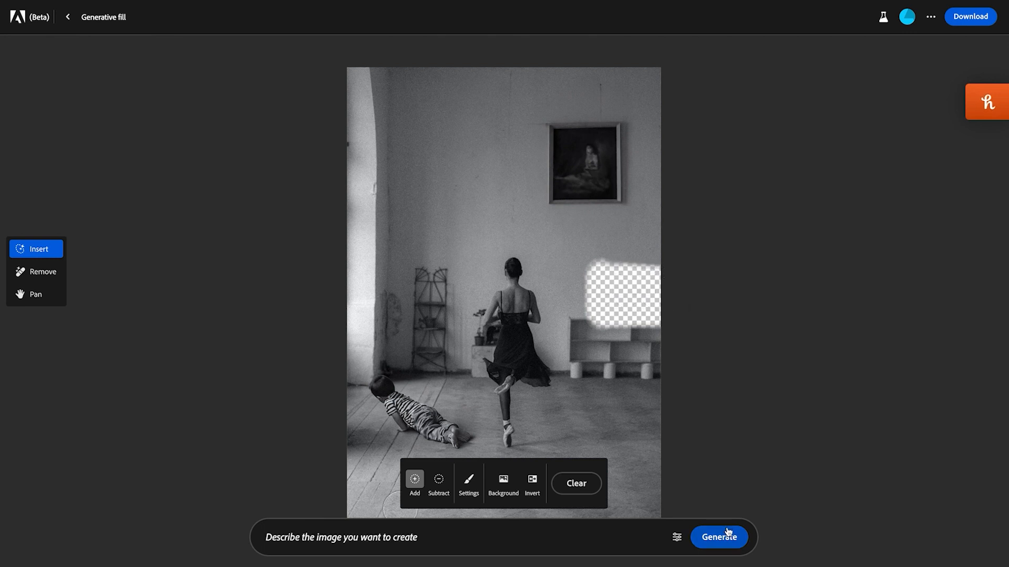
pyautogui.click(675, 539)
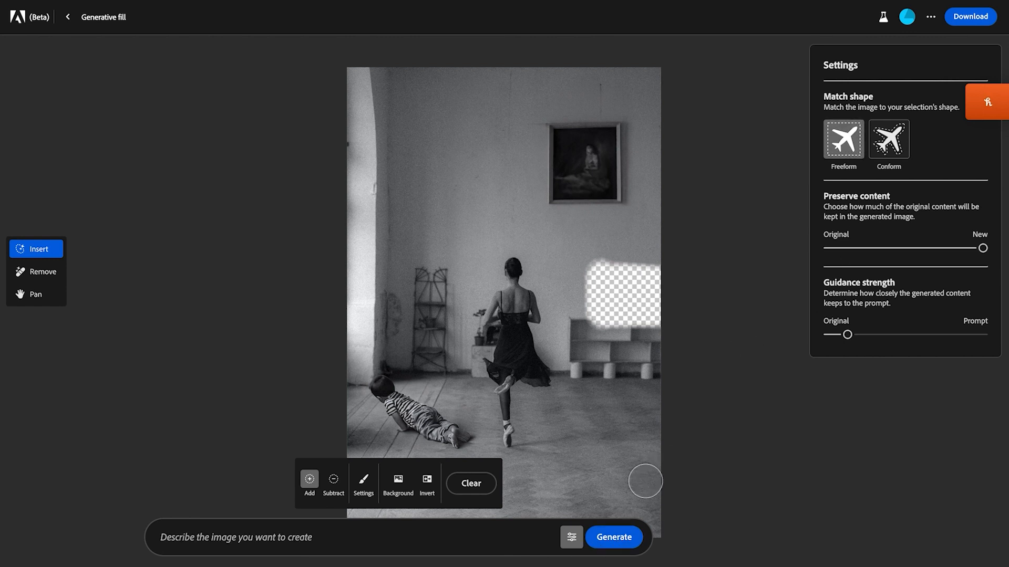
pyautogui.click(604, 541)
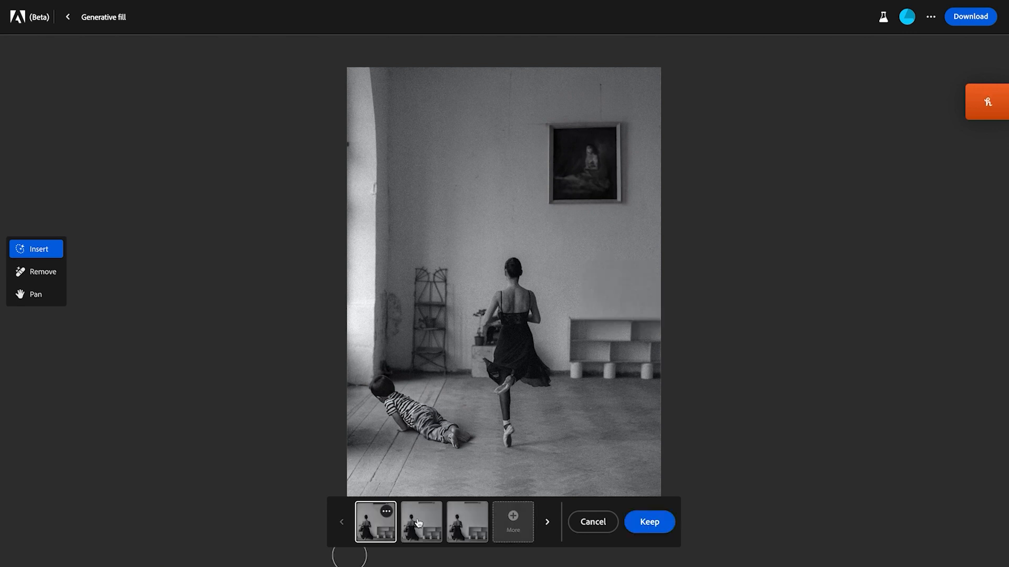
# Step: Compare the fill variations for the wall above the shelf and keep the second one
pyautogui.click(419, 522)
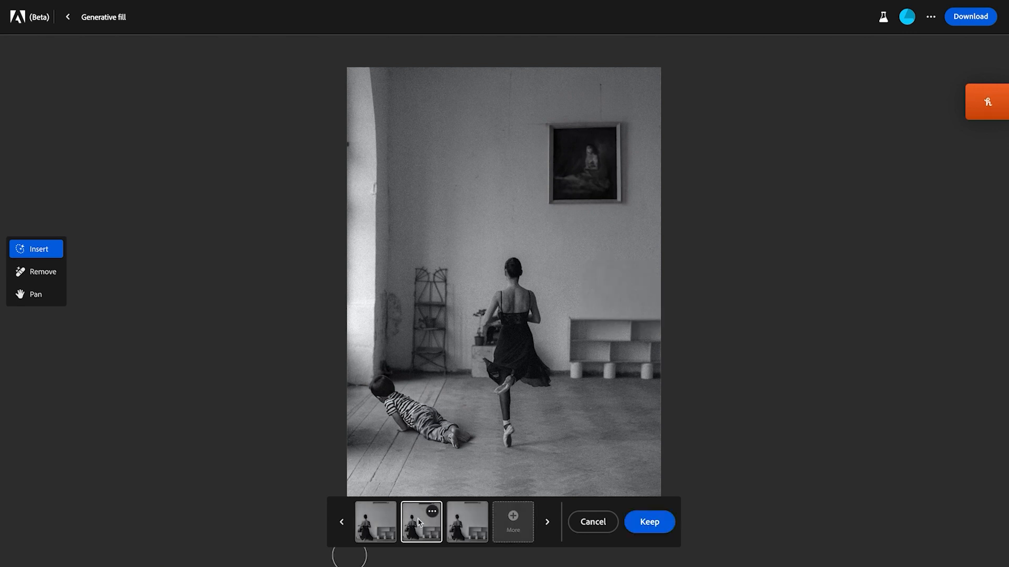
pyautogui.click(470, 527)
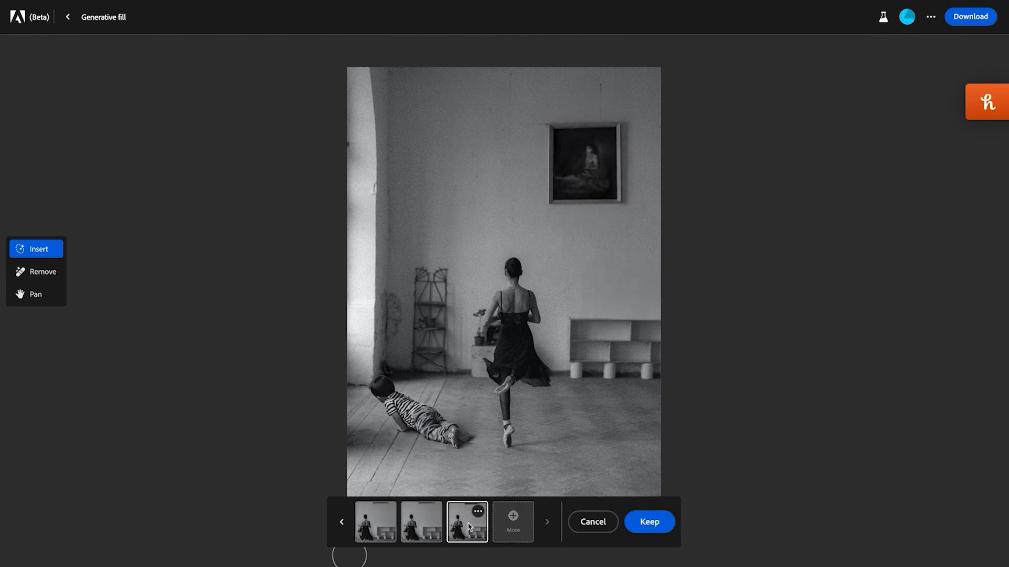
pyautogui.click(426, 527)
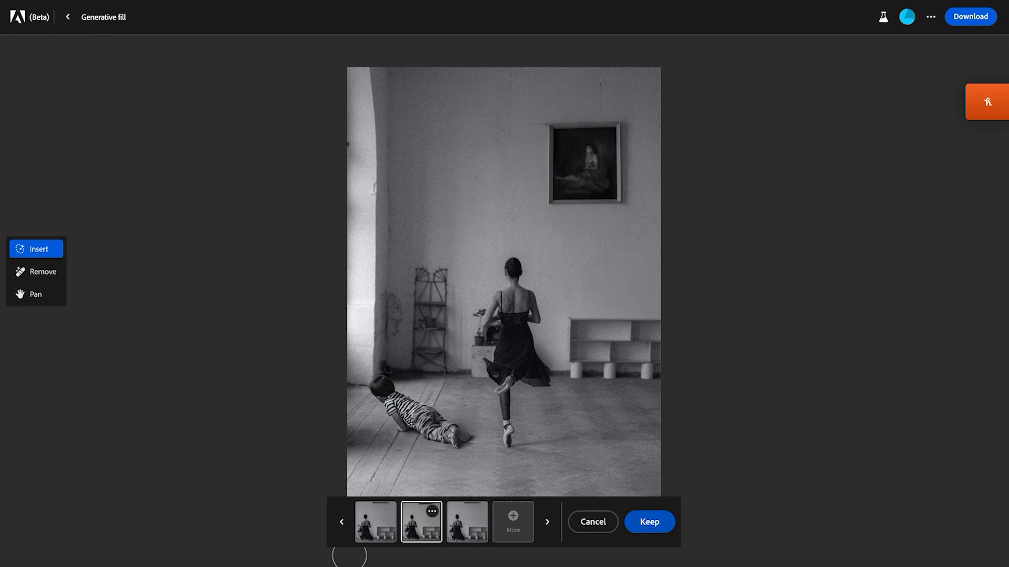
# Step: Brush out the dancer's upper body and arms and generate "small jacket" in the area
pyautogui.moveTo(489, 293)
pyautogui.mouseDown()
pyautogui.moveTo(484, 322)
pyautogui.moveTo(506, 289)
pyautogui.moveTo(515, 306)
pyautogui.moveTo(523, 295)
pyautogui.mouseUp()
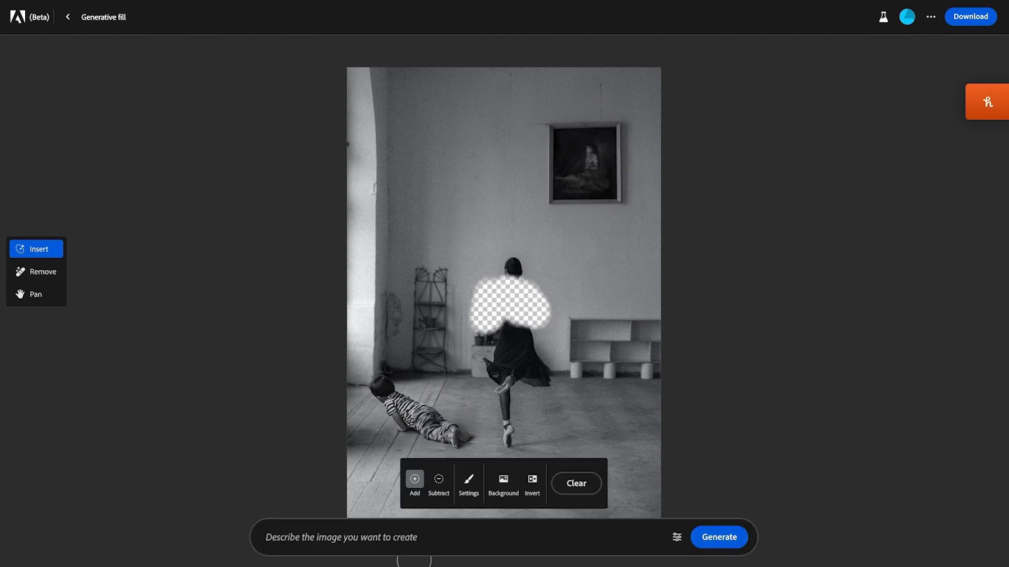
pyautogui.click(386, 536)
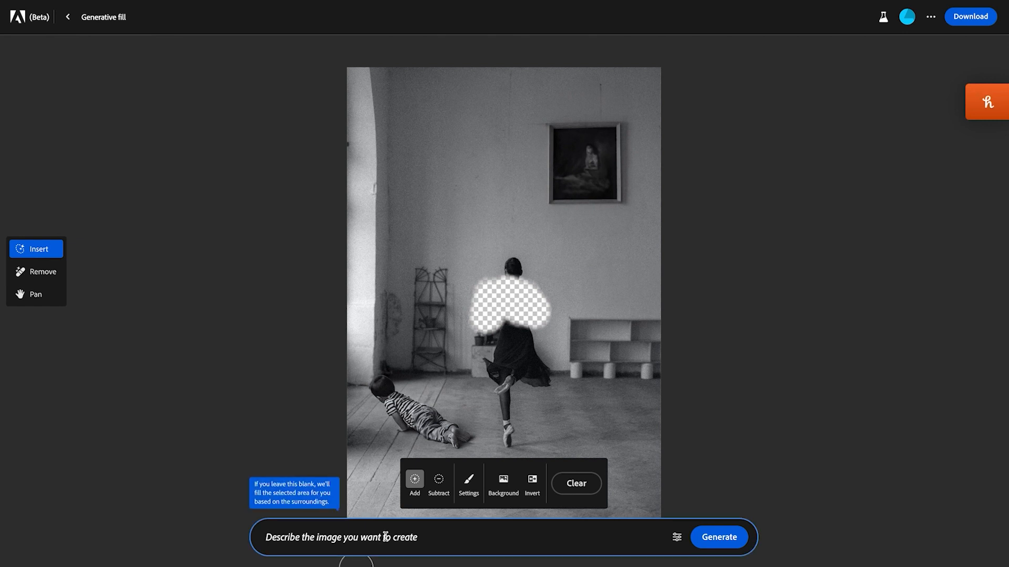
pyautogui.write('small jacket')
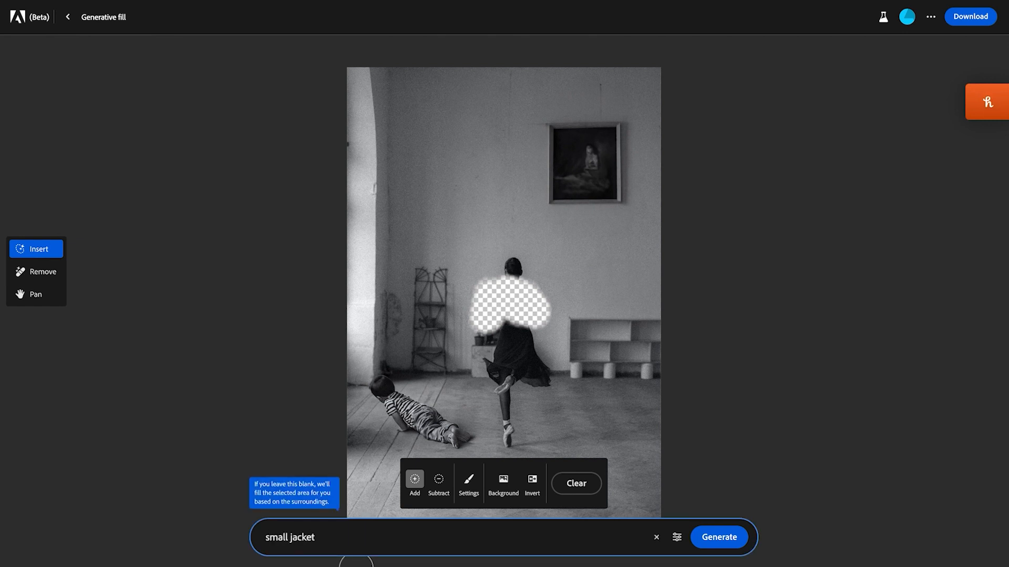
pyautogui.click(719, 537)
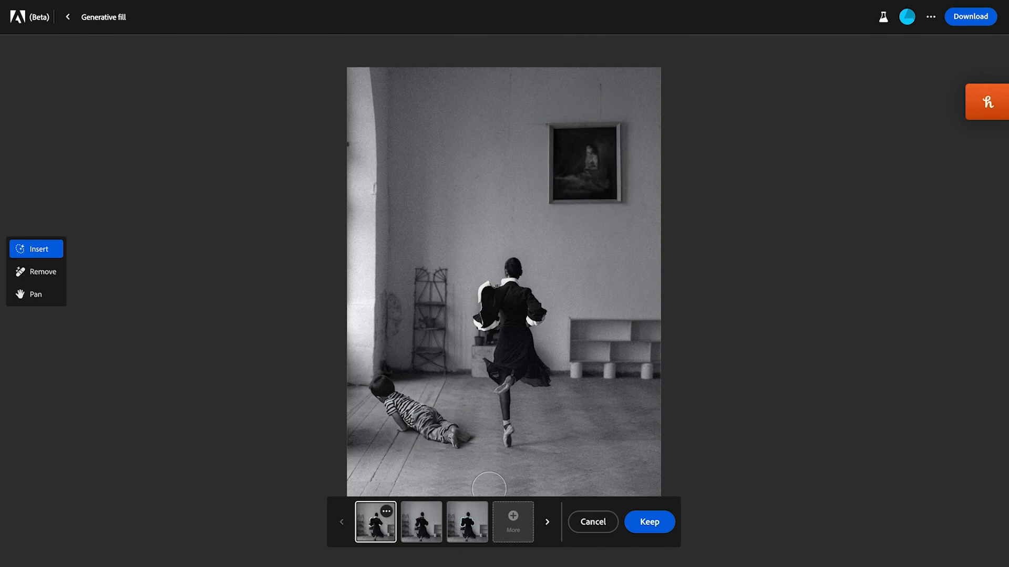
# Step: Compare the jacket variations, generate more, and keep the second one of the new set, the open-backed black top
pyautogui.click(419, 527)
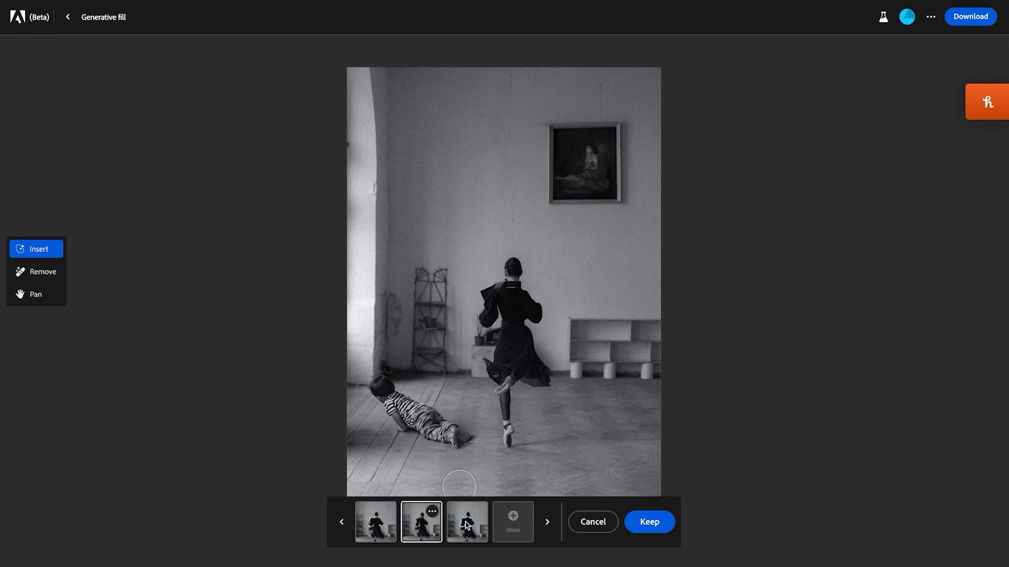
pyautogui.click(514, 520)
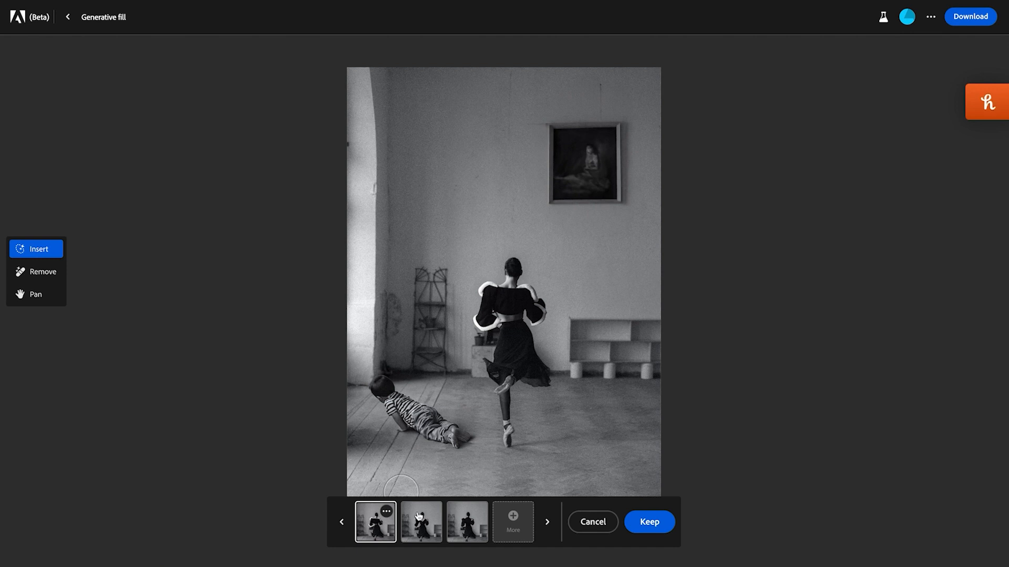
pyautogui.click(424, 527)
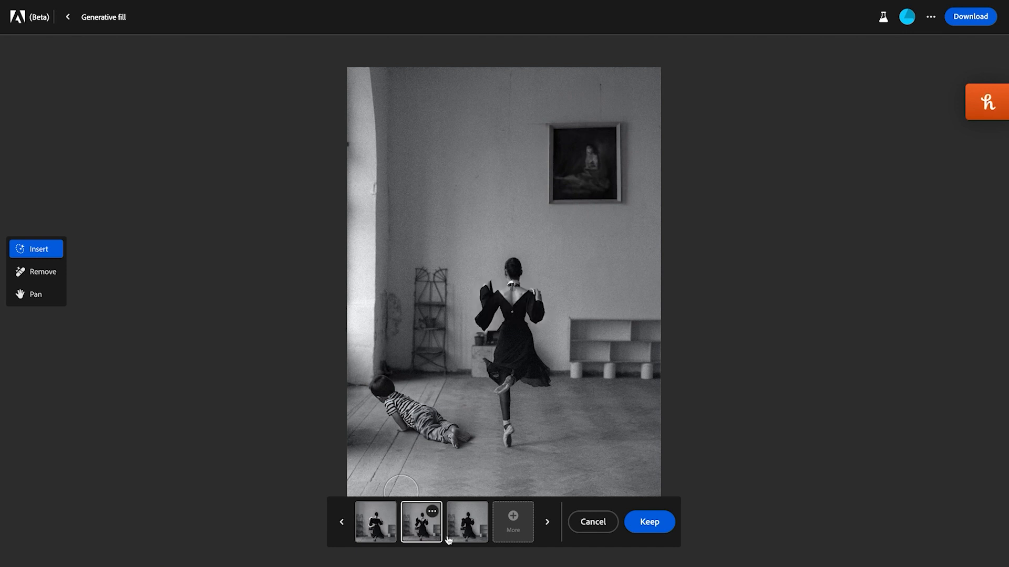
pyautogui.click(468, 532)
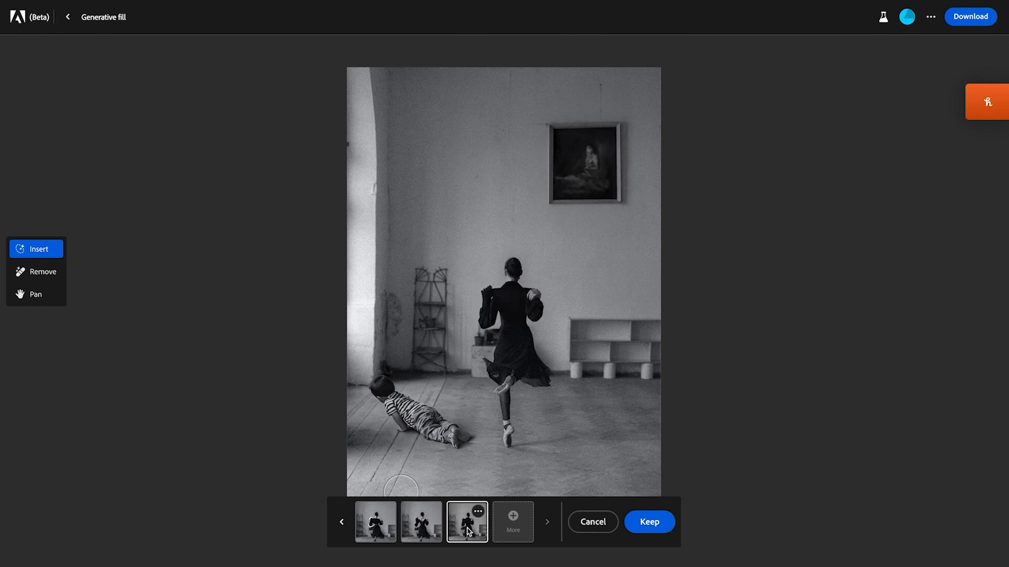
pyautogui.click(419, 525)
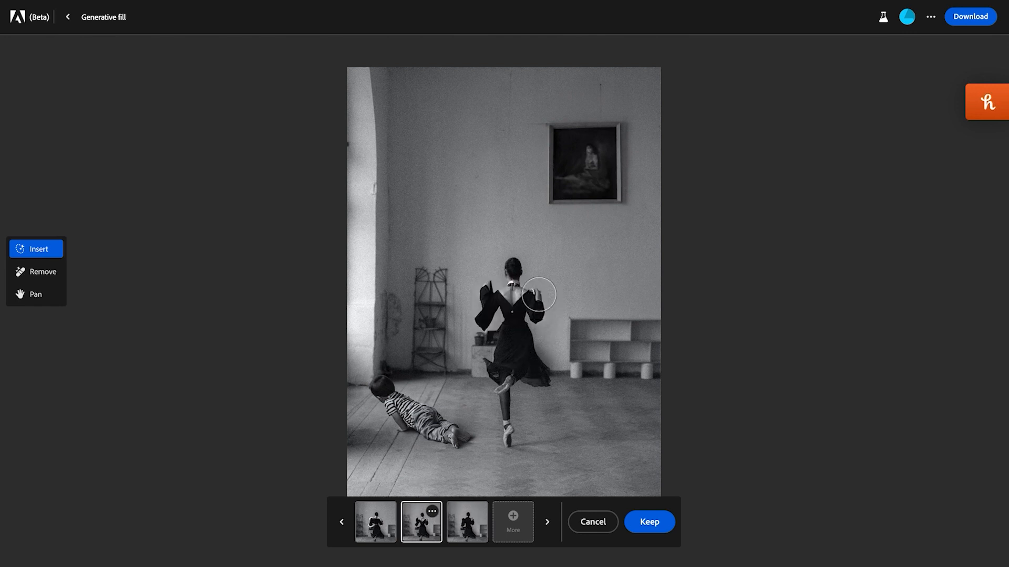
pyautogui.click(655, 523)
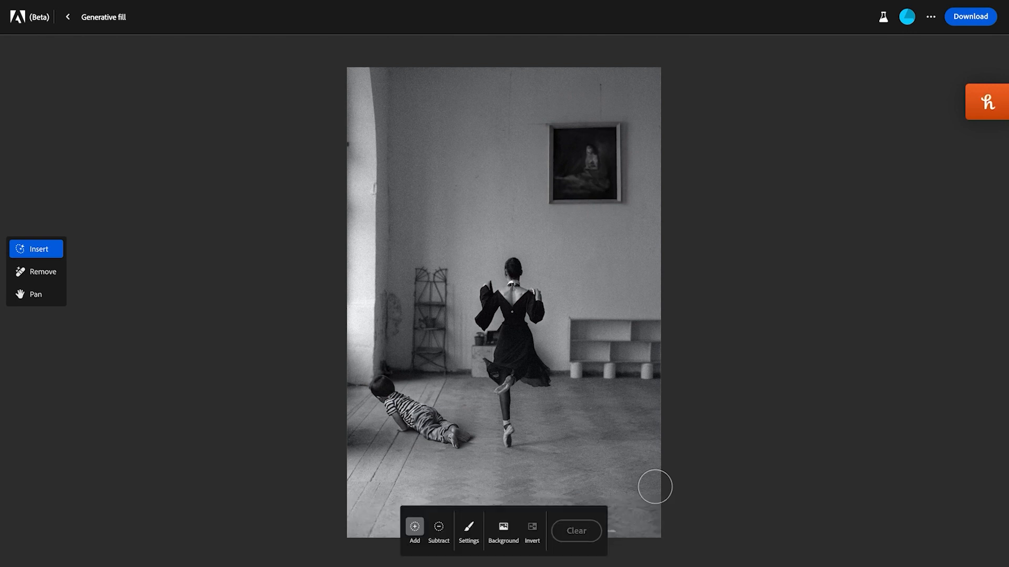
# Step: Leave Generative fill for Text effects and generate the text "happy birthday" with the effect "slimey like a monster"
pyautogui.click(68, 20)
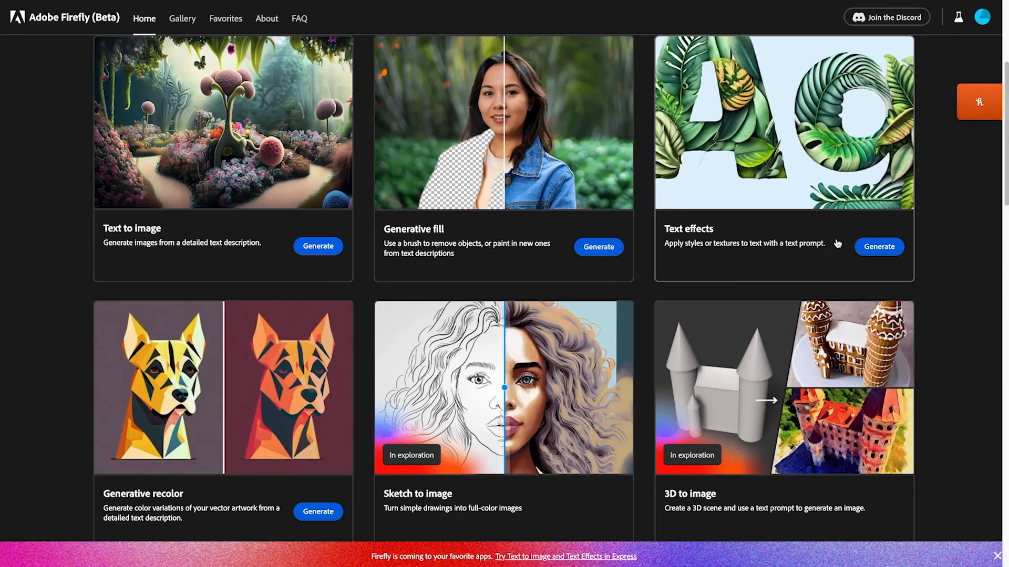
pyautogui.click(877, 253)
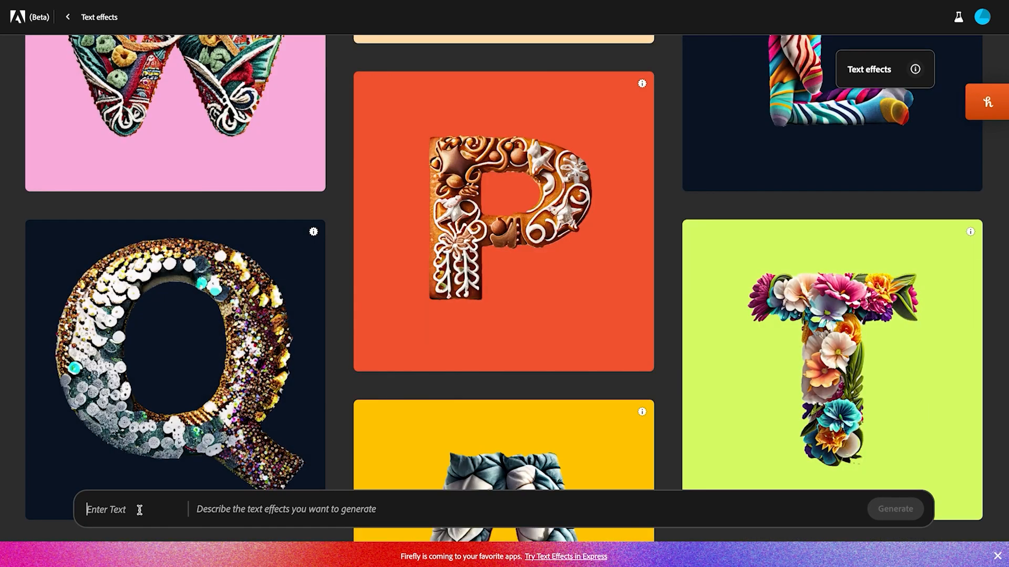
pyautogui.write('happy birthday')
pyautogui.click(250, 508)
pyautogui.write('sm')
pyautogui.write('limey')
pyautogui.write(' like a monster')
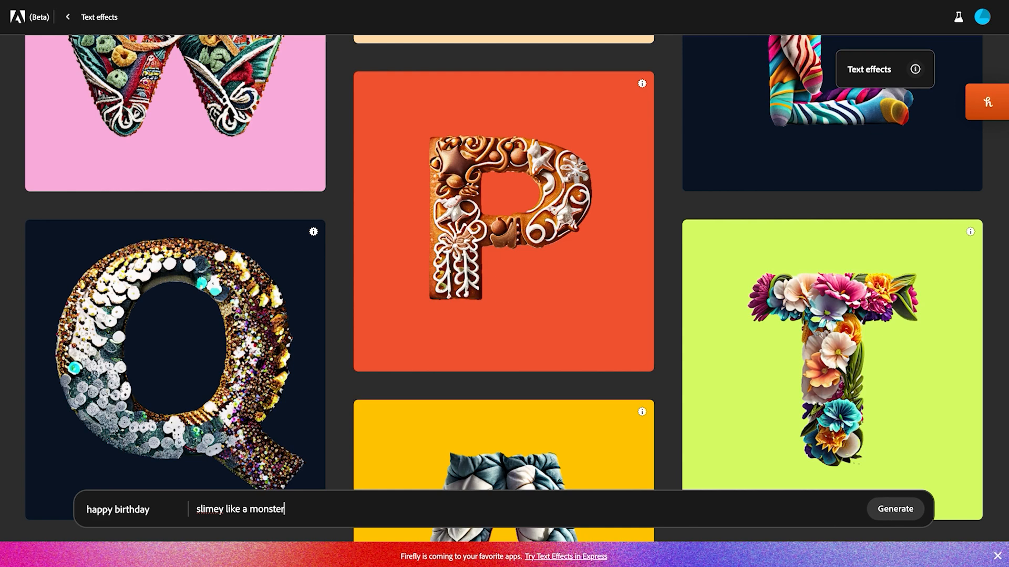
pyautogui.press('Return')
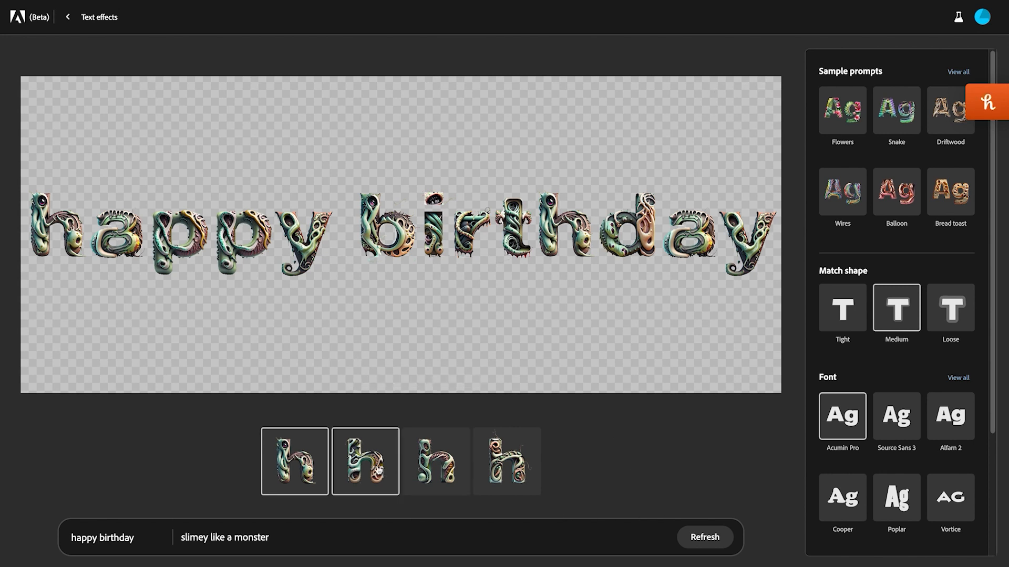
# Step: Preview the other letter variations, then change the text to "AI PLUS MORE" in the same monster style
pyautogui.click(377, 471)
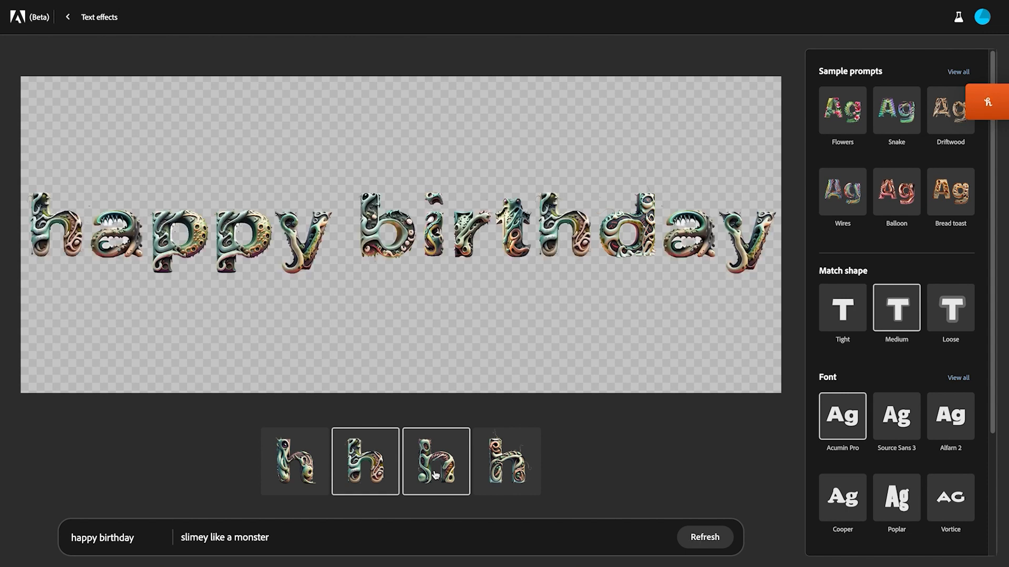
pyautogui.click(506, 467)
pyautogui.click(271, 538)
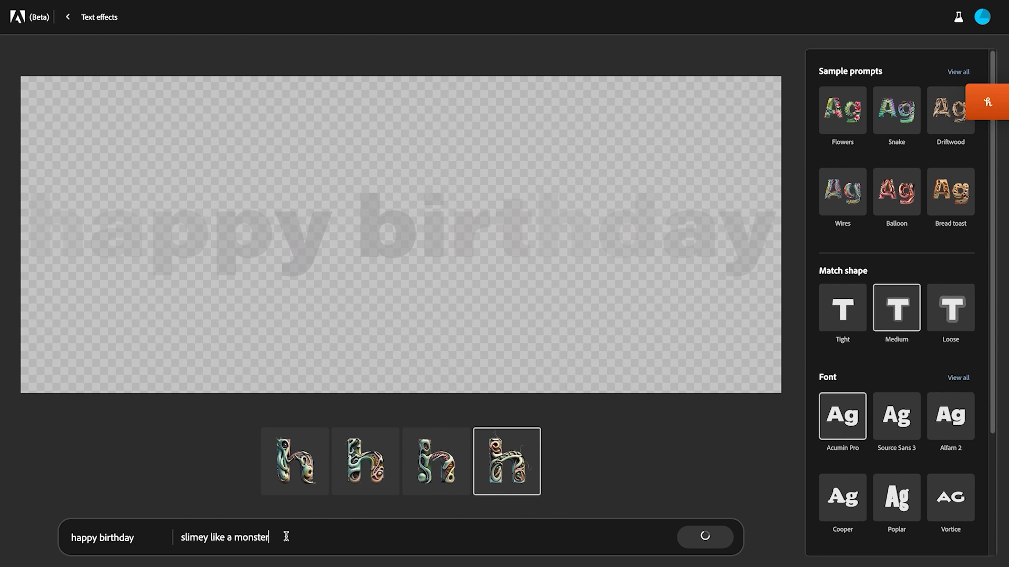
pyautogui.click(149, 536)
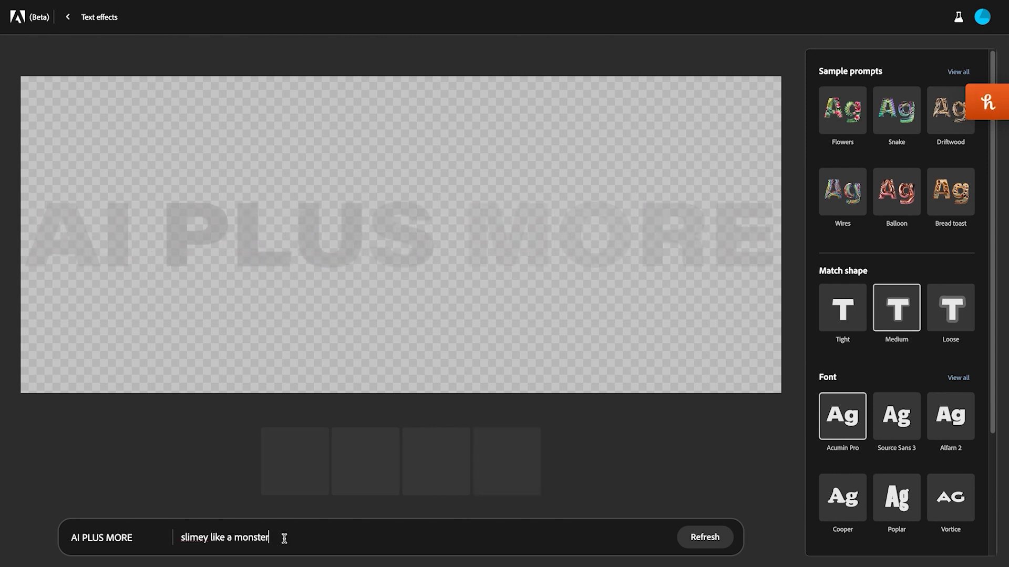
# Step: Replace the effect description with "tech, metal, space, stars" and generate the text effect
pyautogui.tripleClick(283, 538)
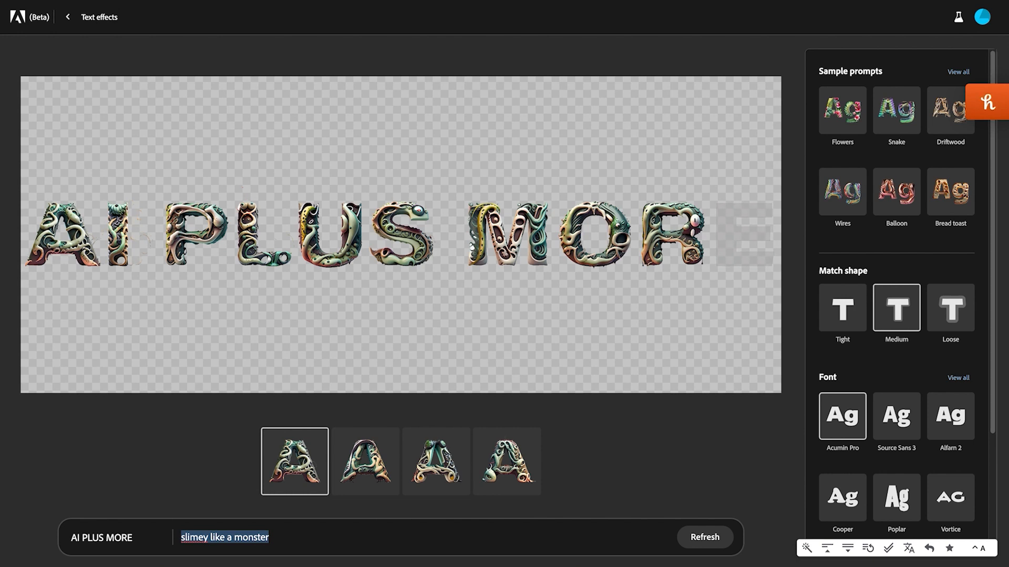
pyautogui.write('tech, m')
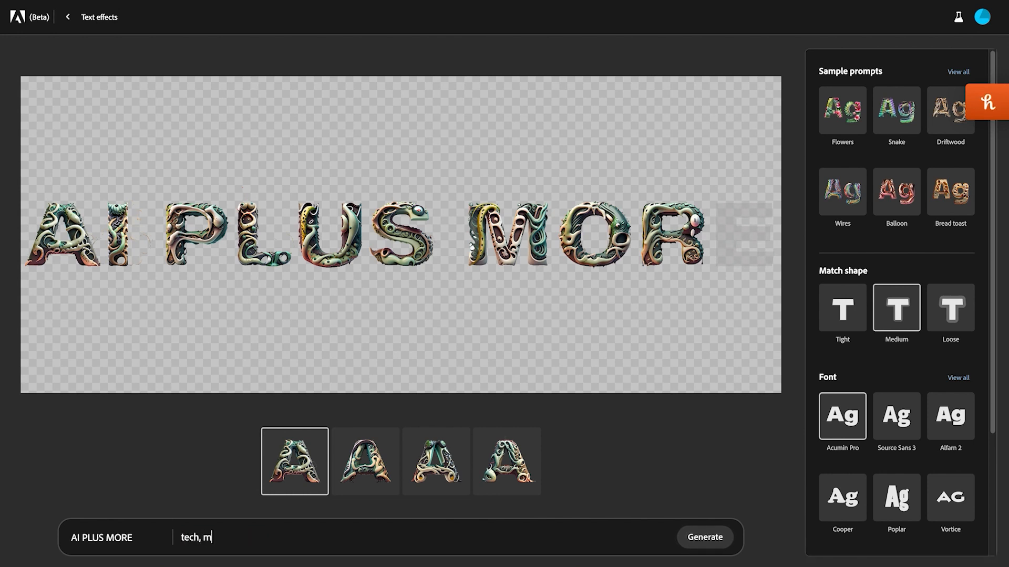
pyautogui.write('etal, space, start')
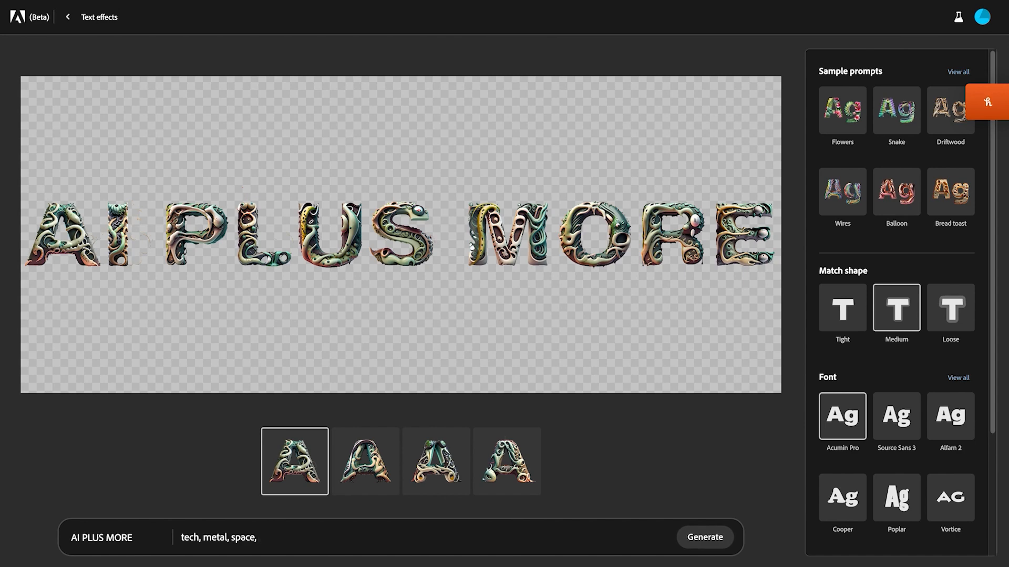
pyautogui.press('Return')
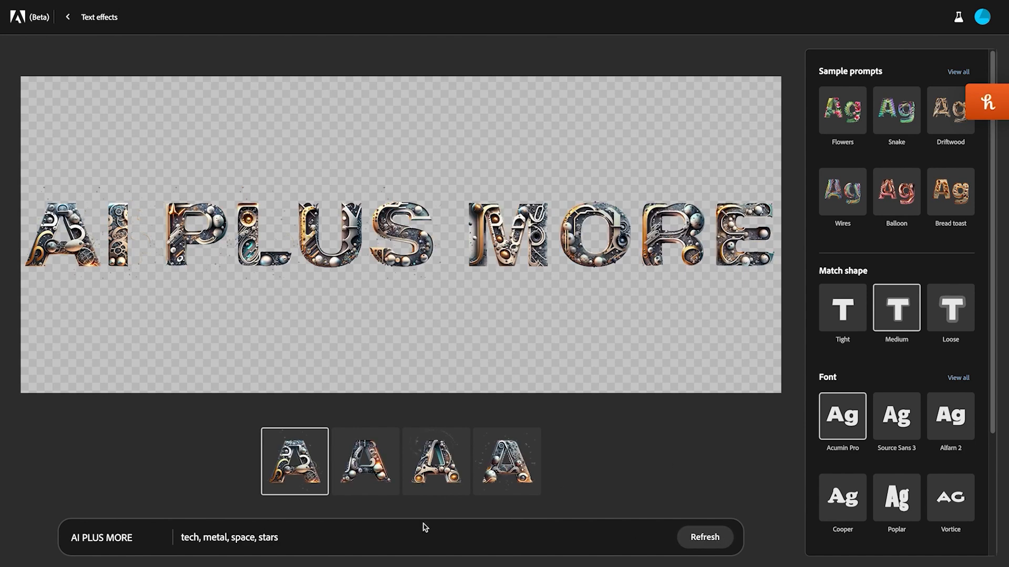
# Step: Shorten the effect description to "tech, metal" and generate the text effect again
pyautogui.doubleClick(240, 539)
pyautogui.press('BackSpace')
pyautogui.doubleClick(247, 539)
pyautogui.press('BackSpace')
pyautogui.press('BackSpace')
pyautogui.press('BackSpace')
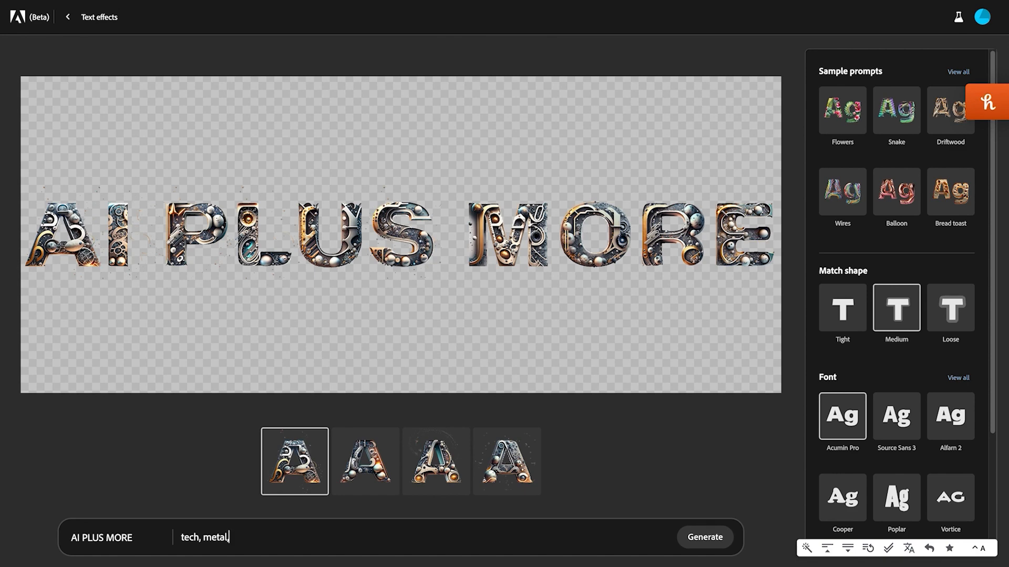
pyautogui.press('BackSpace')
pyautogui.click(703, 536)
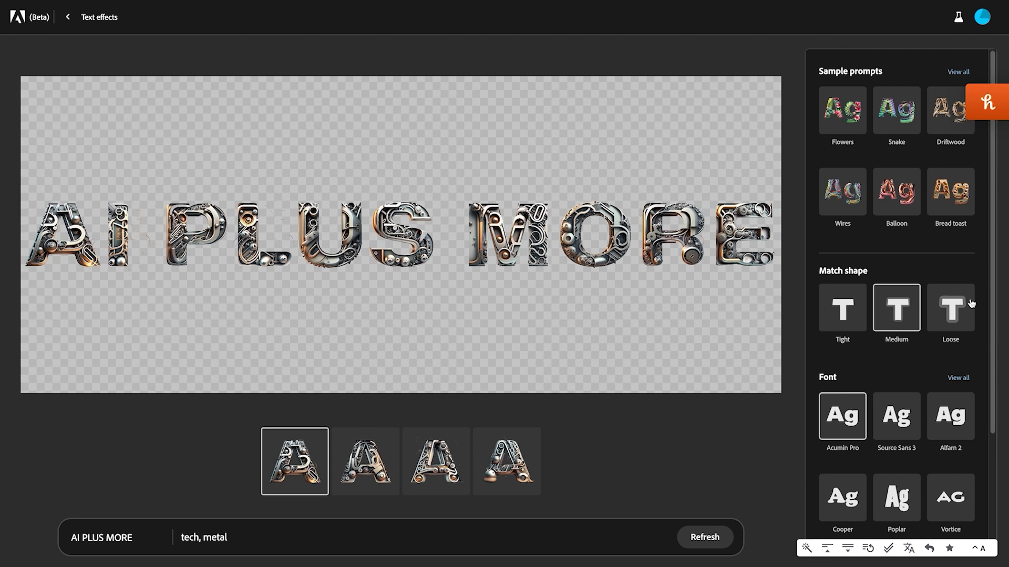
# Step: Set the lettering's match shape to Loose, its font to Vortice and the background color to black
pyautogui.click(936, 323)
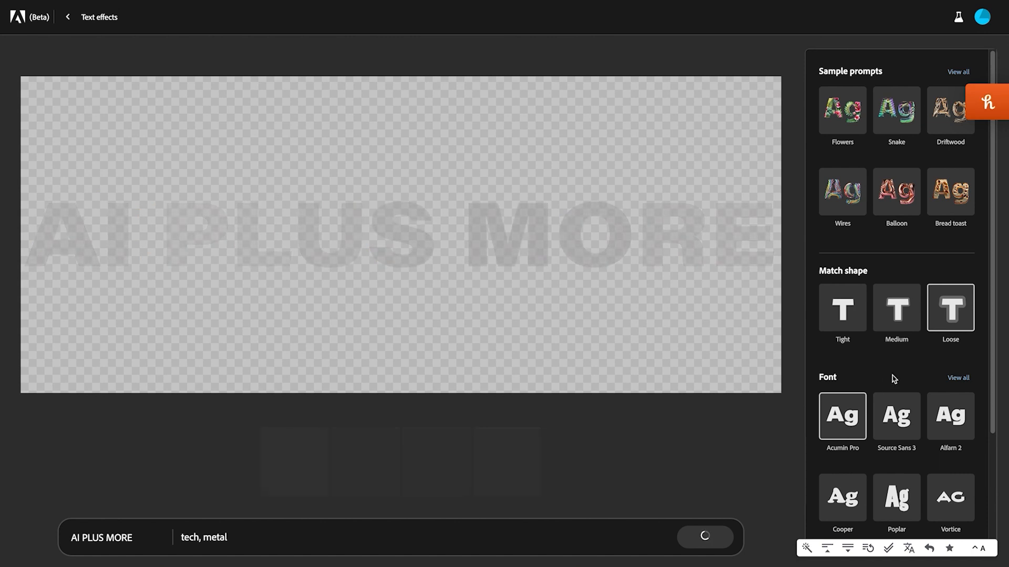
pyautogui.scroll(-2, 880, 409)
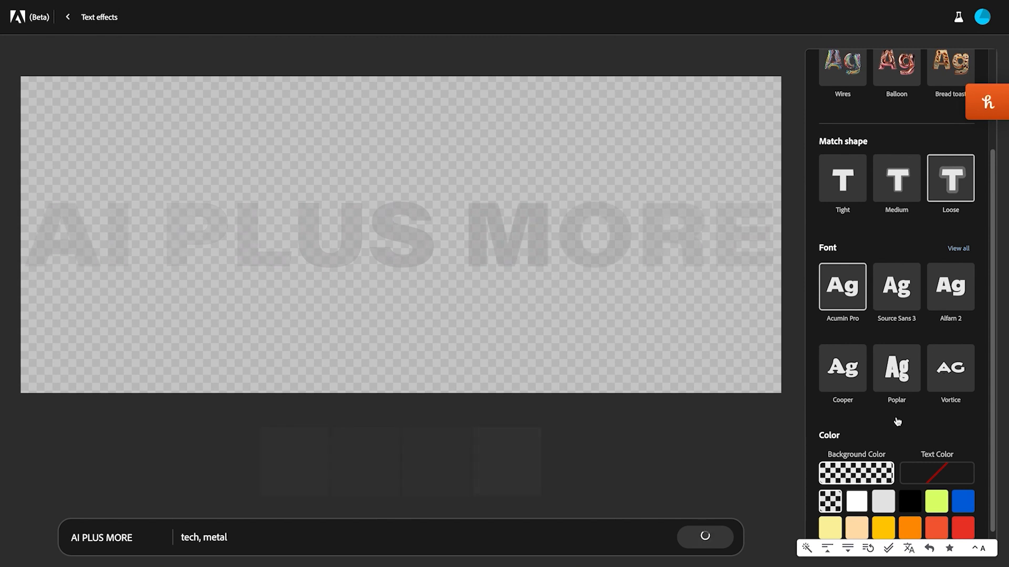
pyautogui.scroll(-1, 897, 422)
pyautogui.click(911, 476)
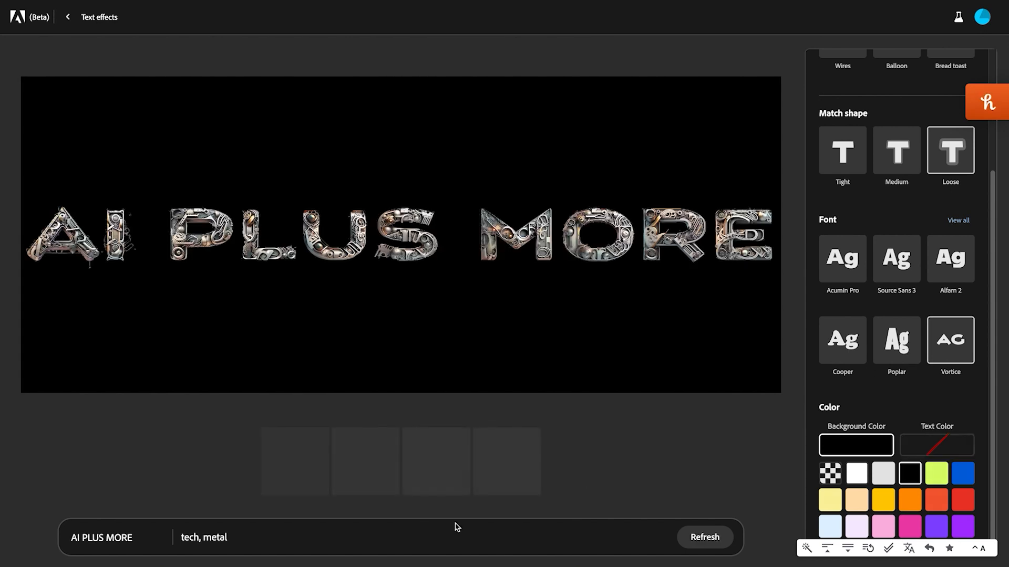
# Step: Generate the lettering with the effect description "circuit board" and set its match shape to Tight
pyautogui.tripleClick(293, 537)
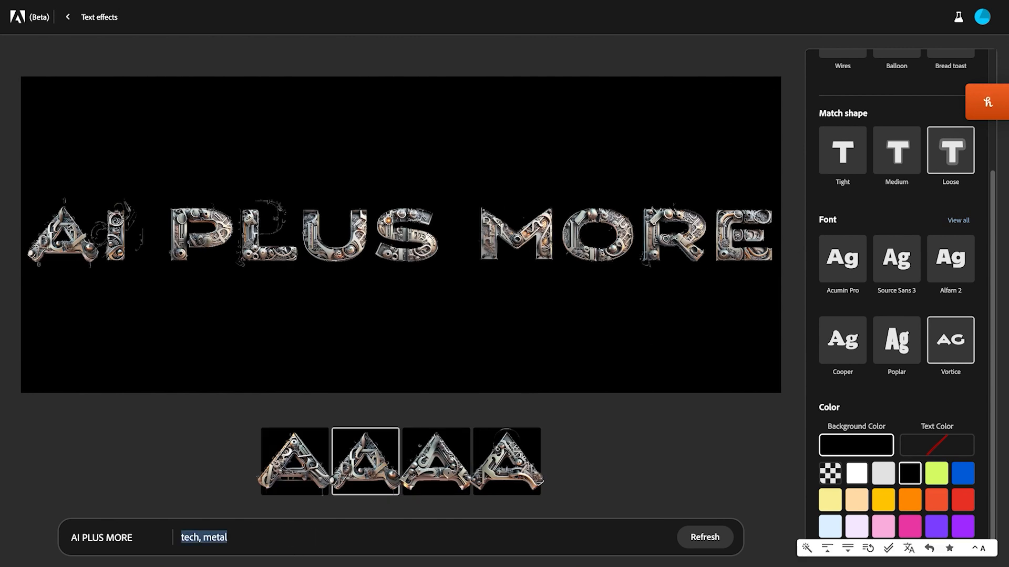
pyautogui.write('circuit board')
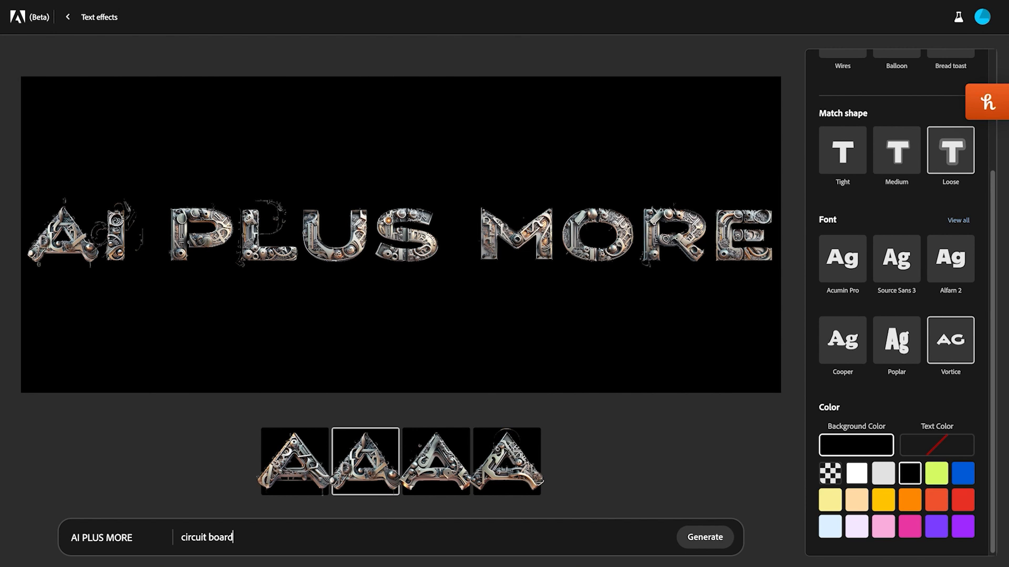
pyautogui.press('Return')
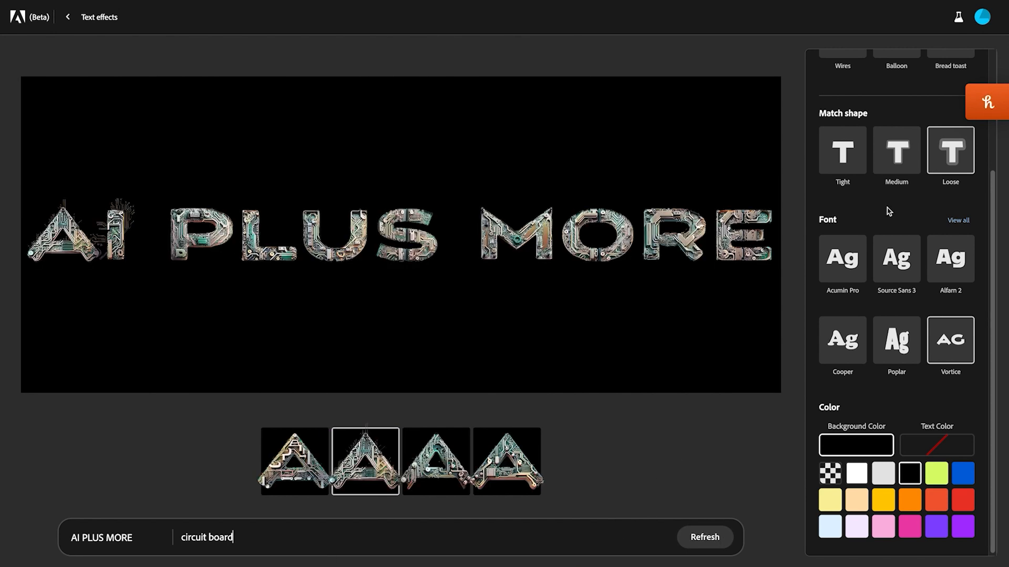
pyautogui.click(843, 158)
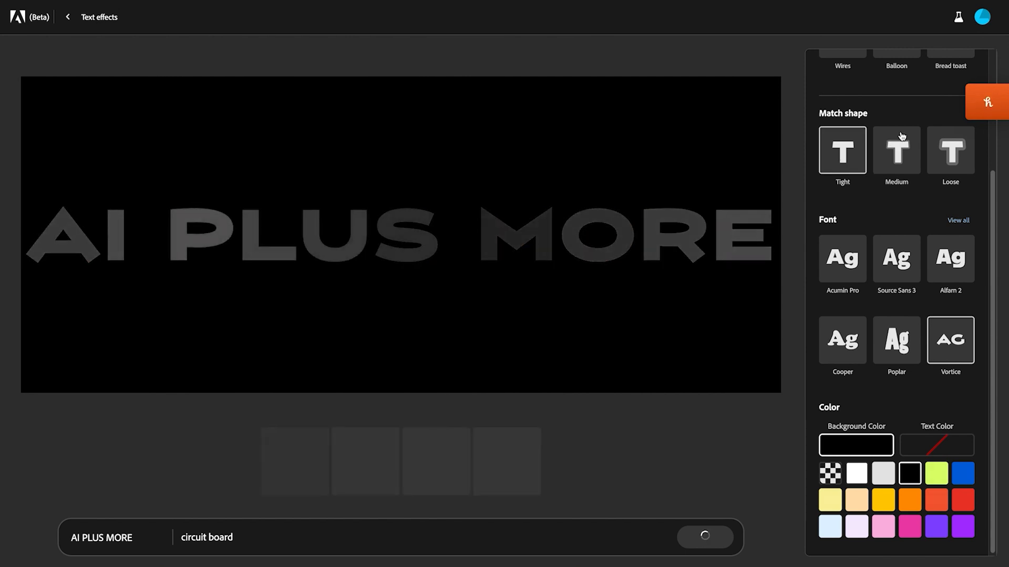
# Step: Show all sample prompts and apply the Orange sample from Food and drink to the lettering
pyautogui.scroll(3, 904, 79)
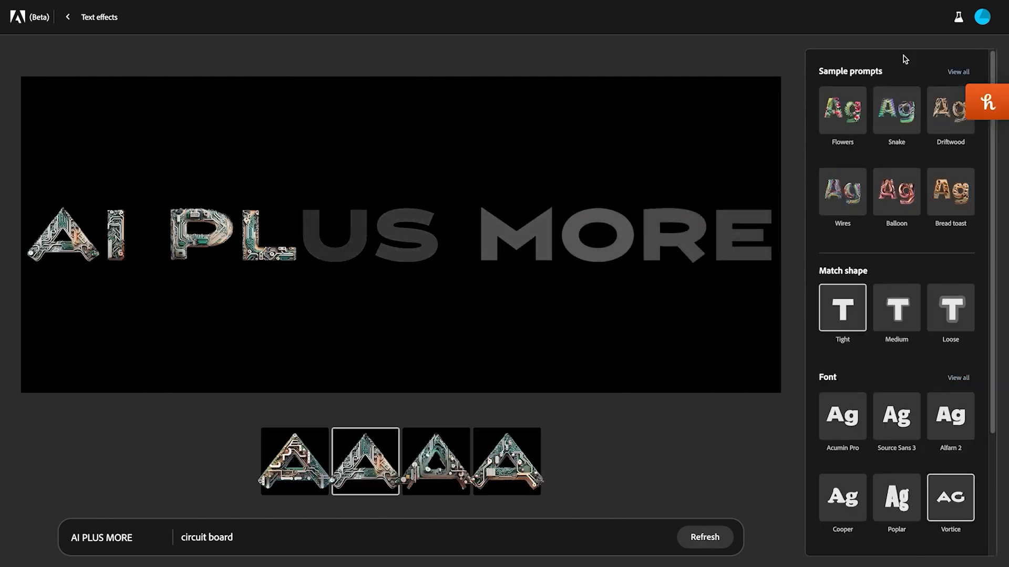
pyautogui.click(970, 65)
pyautogui.scroll(-6, 841, 347)
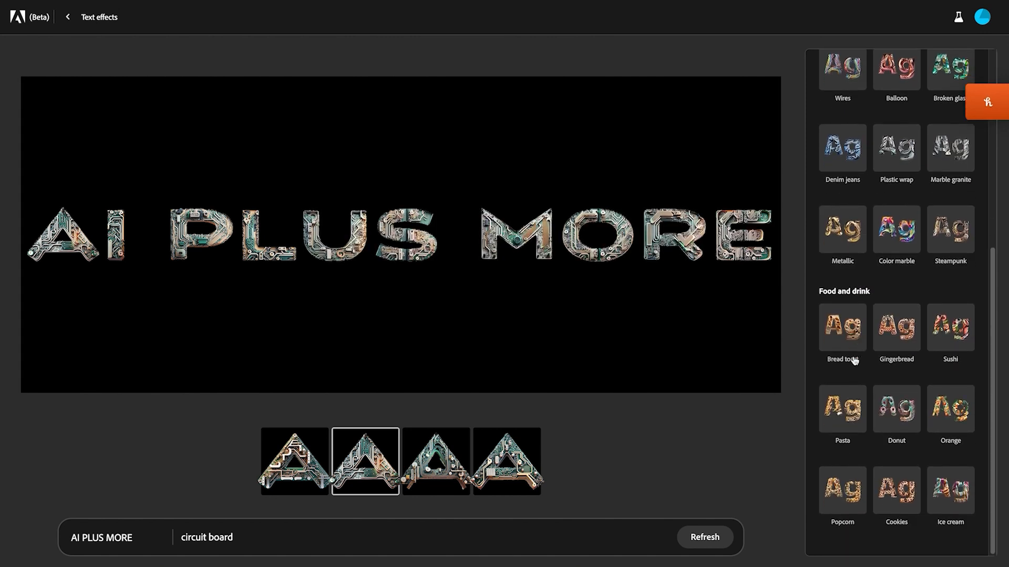
pyautogui.click(957, 408)
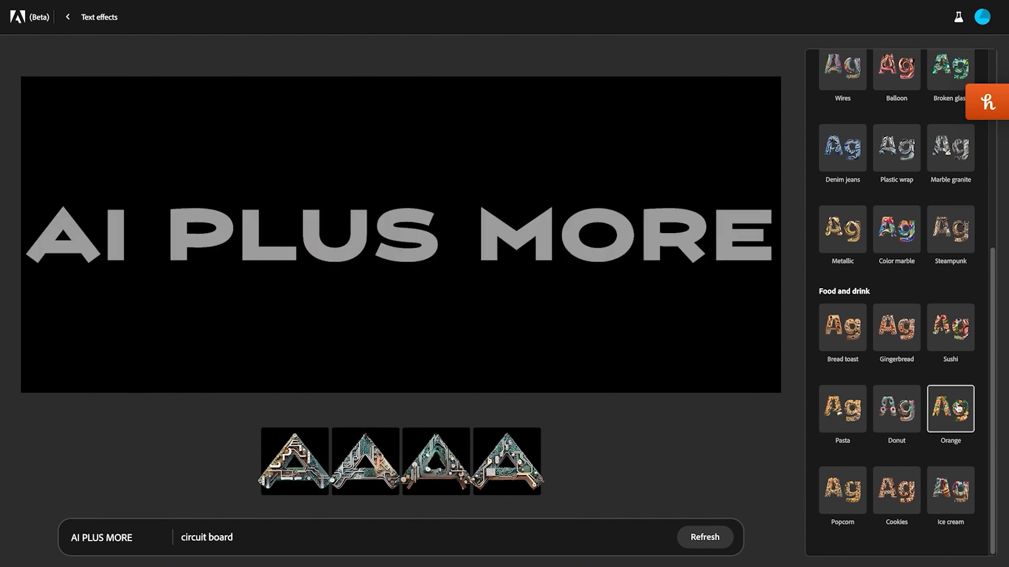
# Step: Leave Text effects, return to the Firefly home page and bring the remaining feature cards into view
pyautogui.click(70, 19)
pyautogui.click(69, 21)
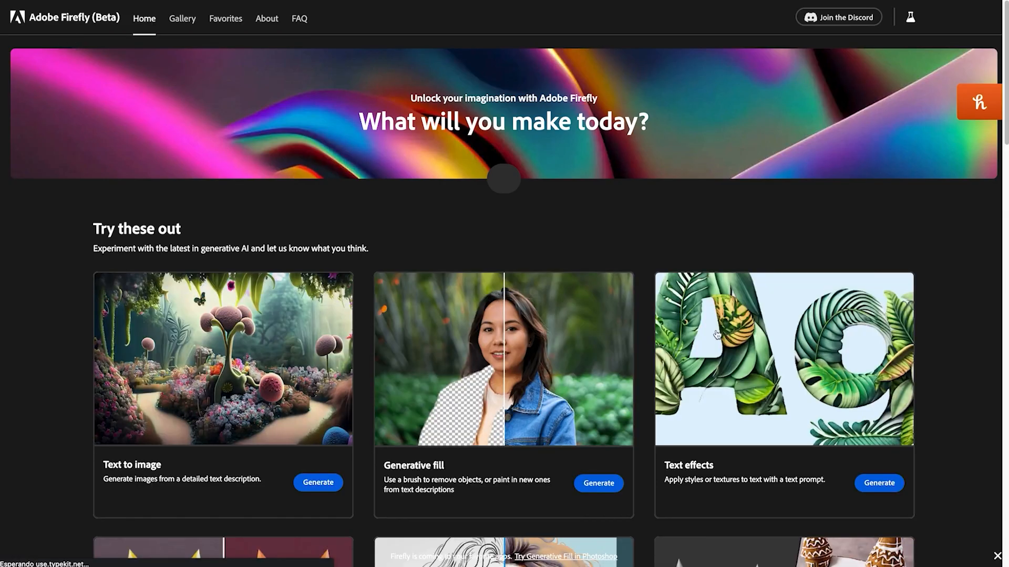
pyautogui.scroll(-5, 770, 372)
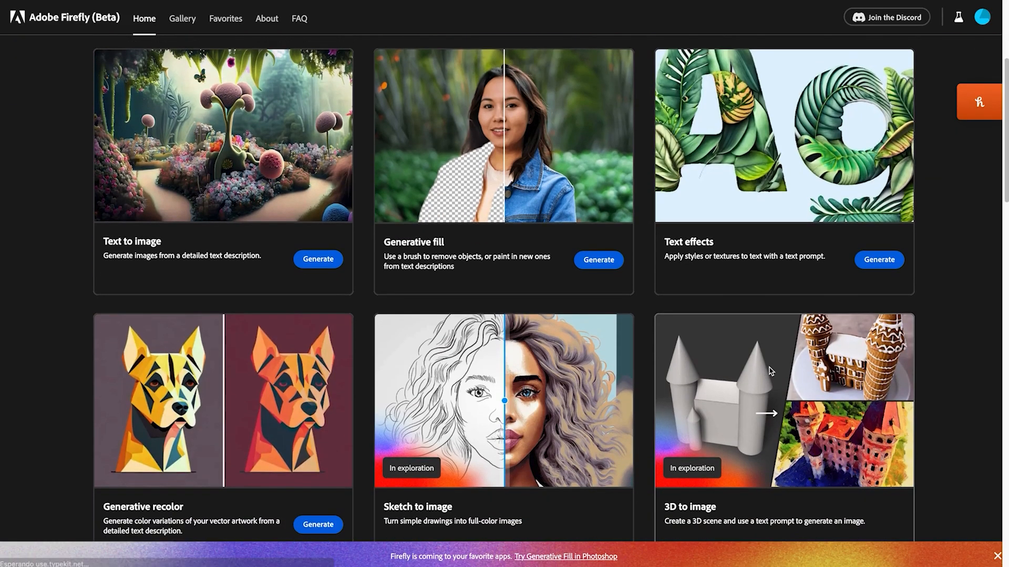
# Step: Look over the feature cards on the Firefly home page and open Generative recolor
pyautogui.scroll(-3, 770, 372)
pyautogui.scroll(1, 771, 372)
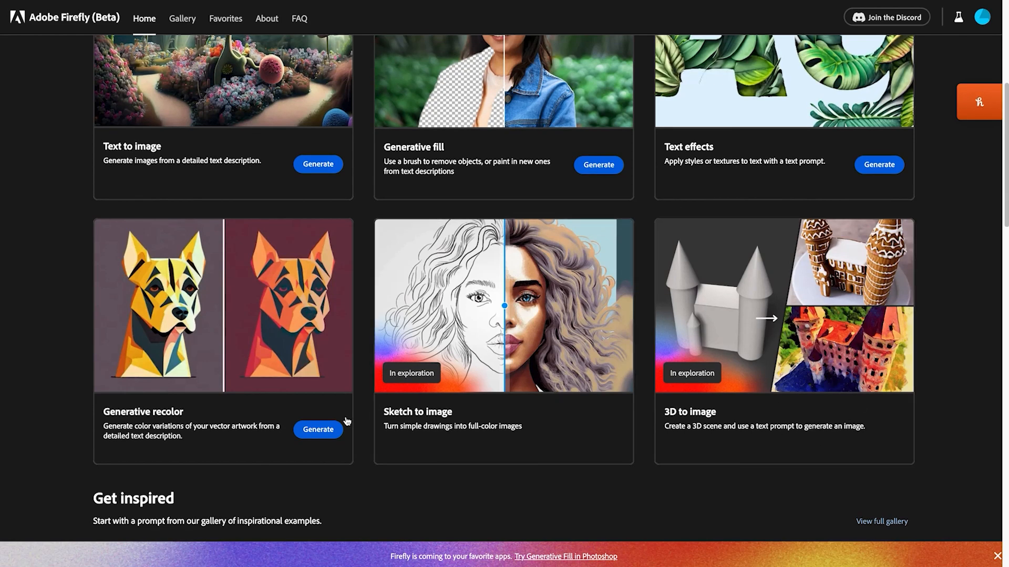
pyautogui.click(319, 431)
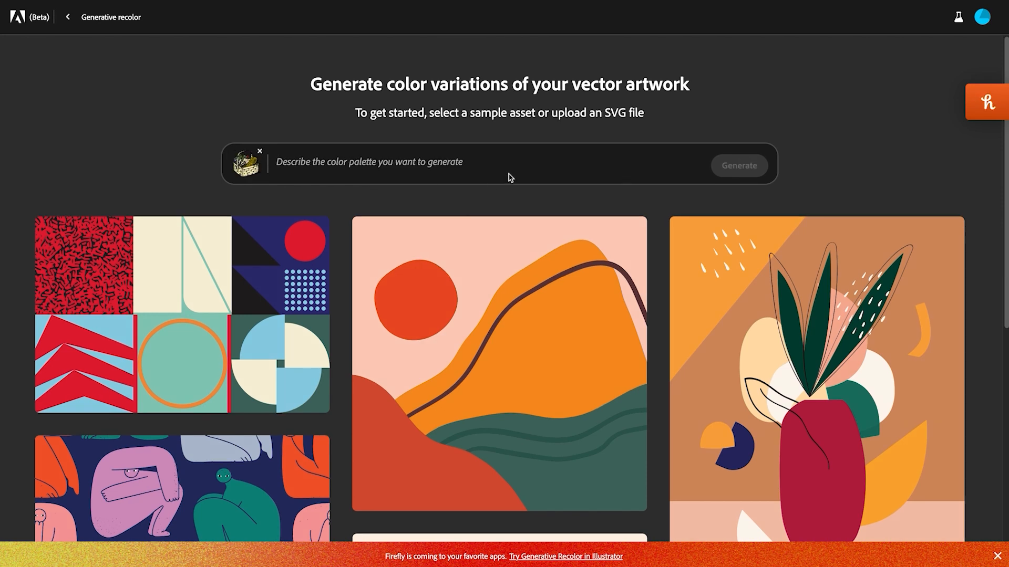
# Step: Generate color variations of the basket vector artwork with the palette description "sepia"
pyautogui.click(482, 162)
pyautogui.write('sepia')
pyautogui.click(737, 166)
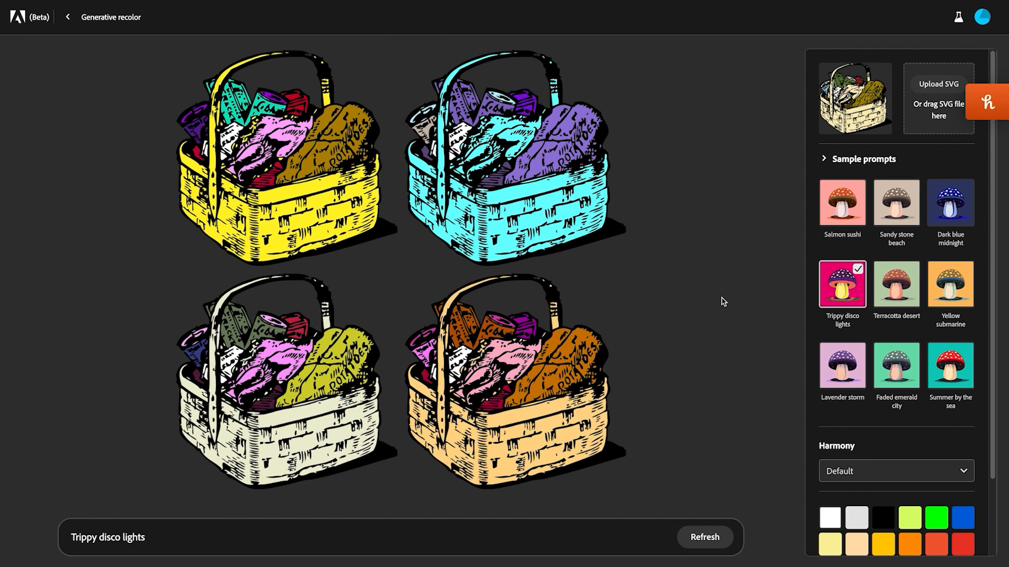
# Step: Recolor the basket artwork with the sample prompts Faded emerald city, Lavender storm and Dark blue midnight in turn
pyautogui.click(905, 376)
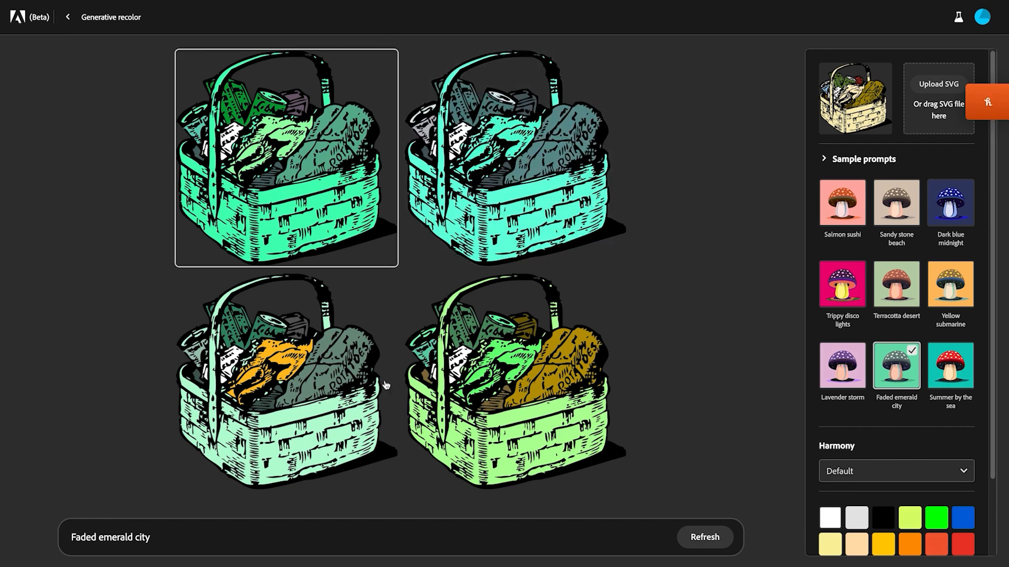
pyautogui.click(844, 367)
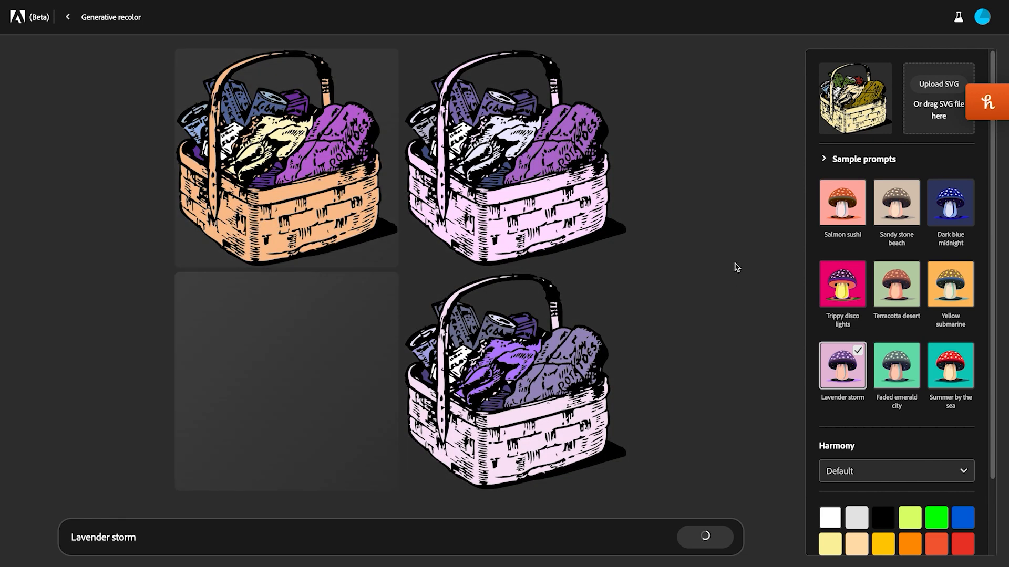
pyautogui.click(966, 209)
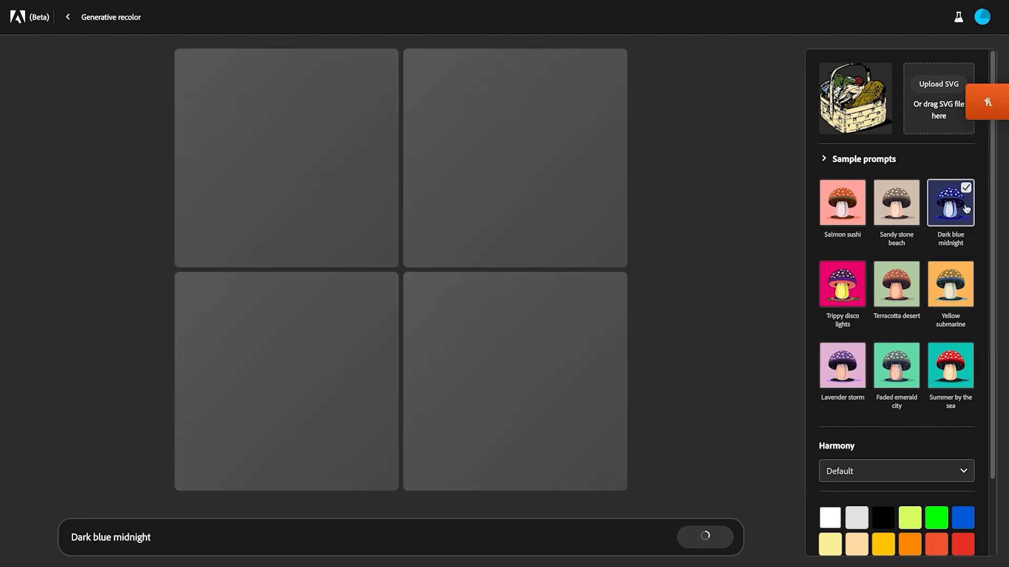
# Step: Turn off Preserve black and white for the basket's Dark blue midnight recoloring
pyautogui.scroll(-2, 914, 324)
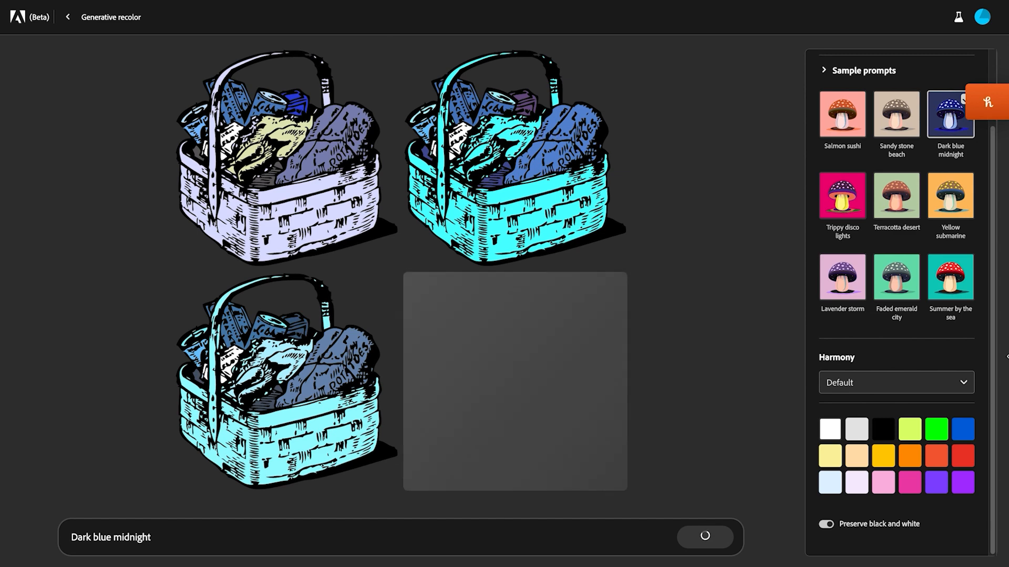
pyautogui.click(827, 525)
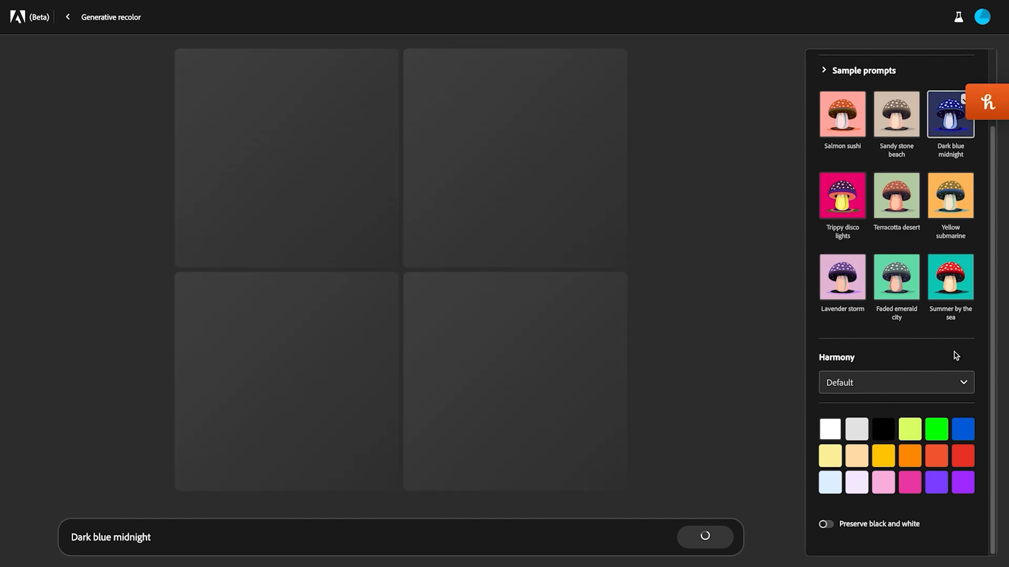